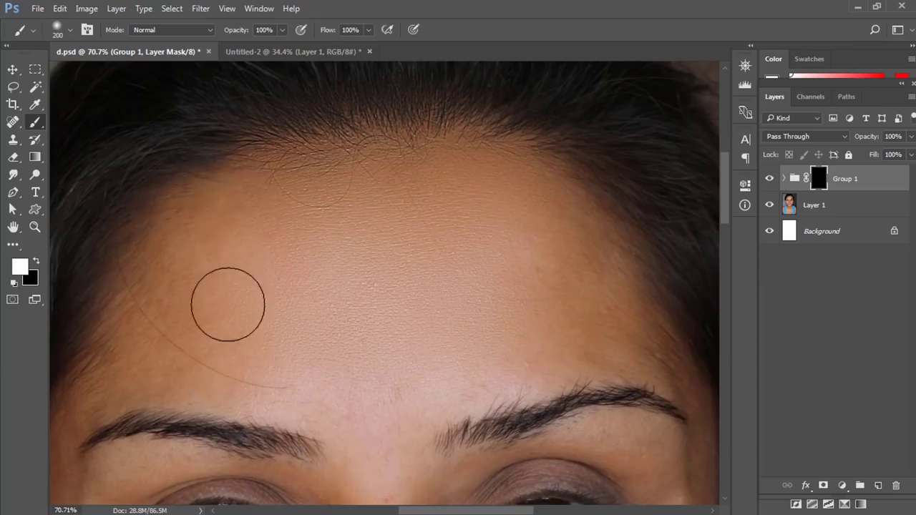
Paint white on Group 1's layer mask over the forehead to reveal the smoothed skin, using a 200 px brush.
mouse_move(445, 191)
left_mouse_down()
mouse_move(489, 326)
mouse_move(531, 224)
mouse_move(568, 313)
mouse_move(593, 297)
left_mouse_up()
key("space")
mouse_move(533, 296)
left_mouse_down()
mouse_move(348, 299)
mouse_move(512, 290)
left_mouse_up()
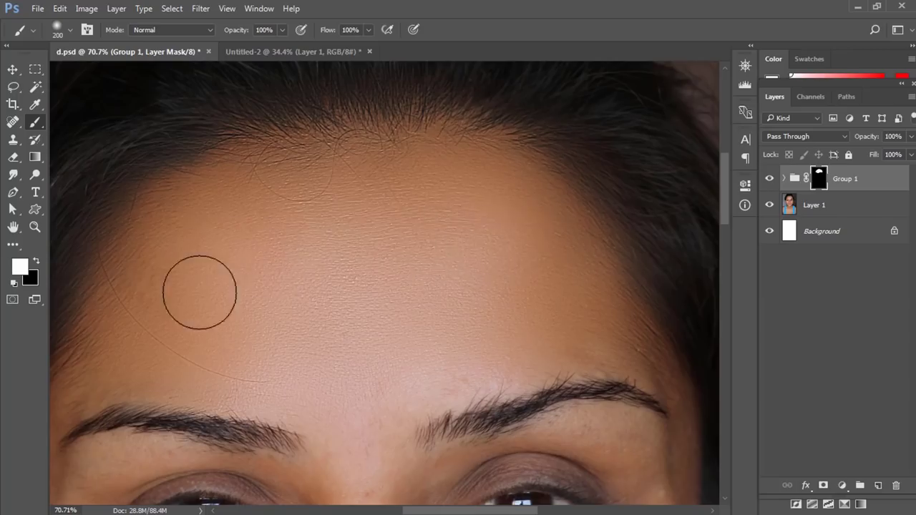
Paint white on Group 1's mask over the cheek and under-eye skin on the right side of the face.
mouse_move(325, 329)
left_mouse_down()
mouse_move(339, 236)
mouse_move(334, 132)
left_mouse_up()
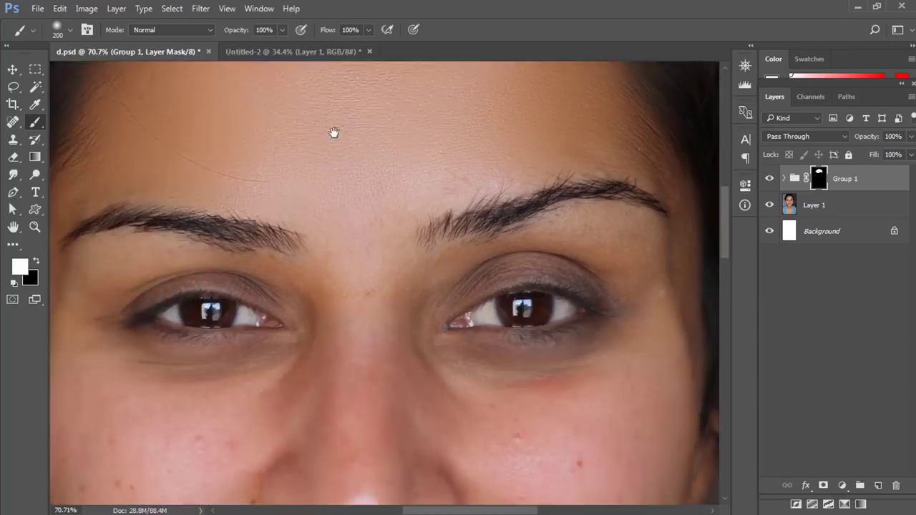
left_click_drag(321, 379, 300, 215)
mouse_move(428, 286)
left_mouse_down()
mouse_move(265, 221)
mouse_move(367, 258)
left_mouse_up()
mouse_move(423, 174)
left_mouse_down()
mouse_move(355, 184)
mouse_move(262, 174)
left_mouse_up()
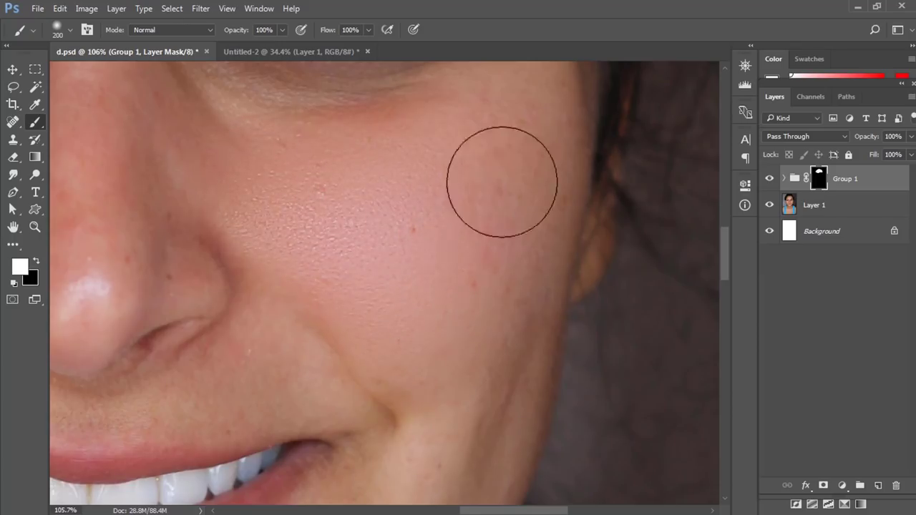
left_click_drag(437, 235, 476, 374)
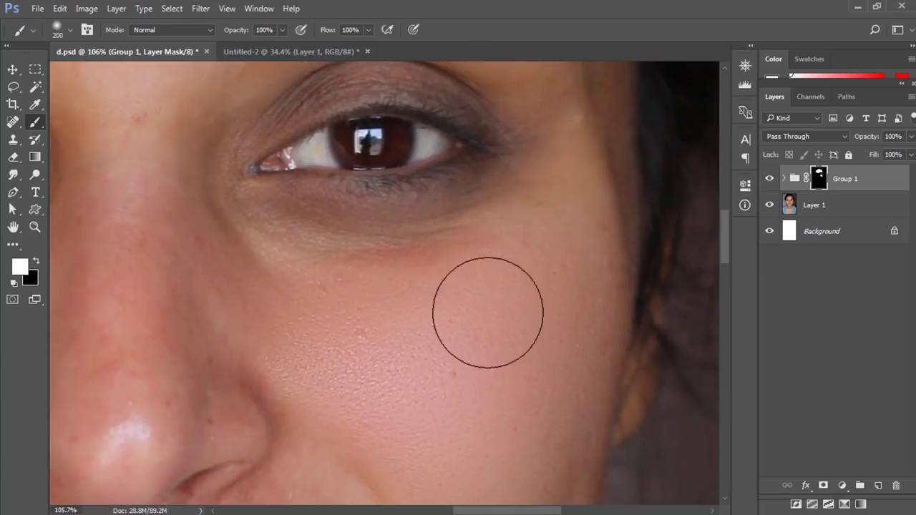
left_click_drag(305, 266, 258, 242)
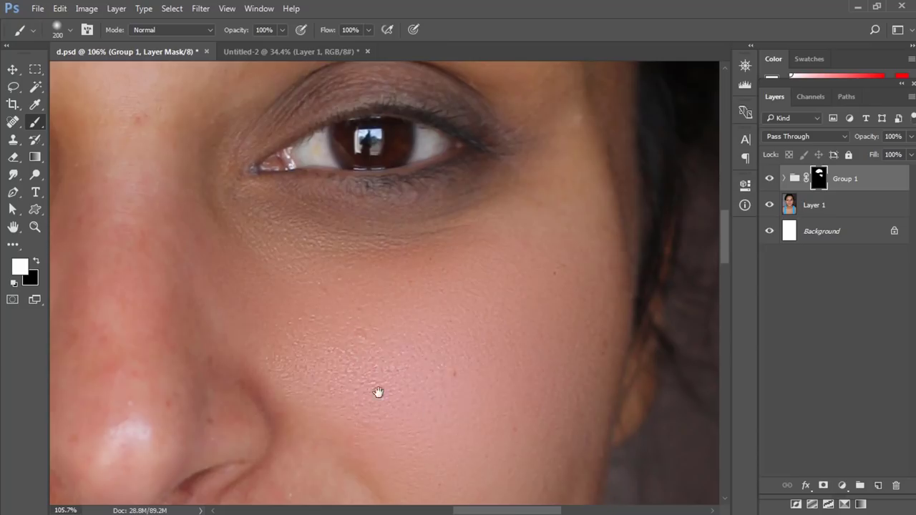
left_click_drag(378, 392, 329, 354)
left_click_drag(415, 436, 467, 279)
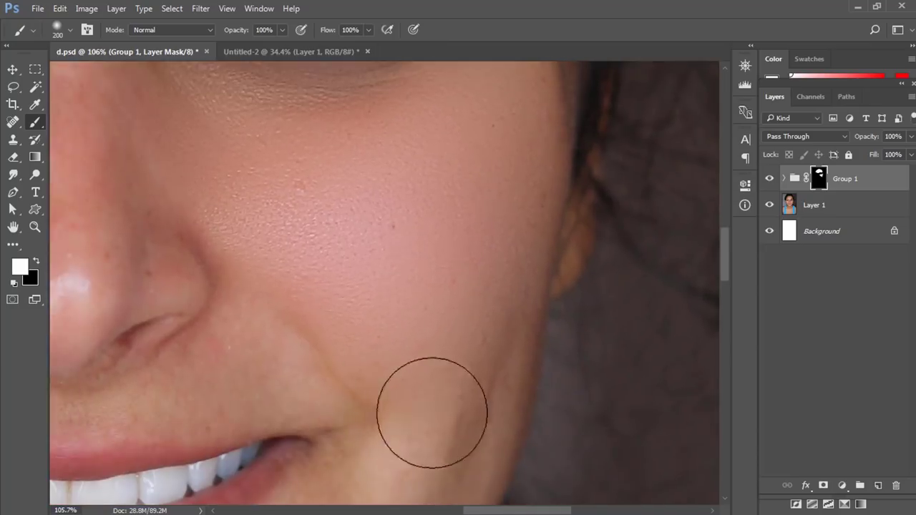
left_click_drag(306, 238, 456, 406)
Paint white on Group 1's mask over the cheek and under-eye area on the left side of the face.
mouse_move(168, 327)
left_mouse_down()
mouse_move(566, 262)
mouse_move(586, 268)
left_mouse_up()
mouse_move(390, 297)
left_mouse_down()
mouse_move(224, 209)
mouse_move(435, 232)
mouse_move(494, 222)
mouse_move(470, 234)
mouse_move(329, 257)
left_mouse_up()
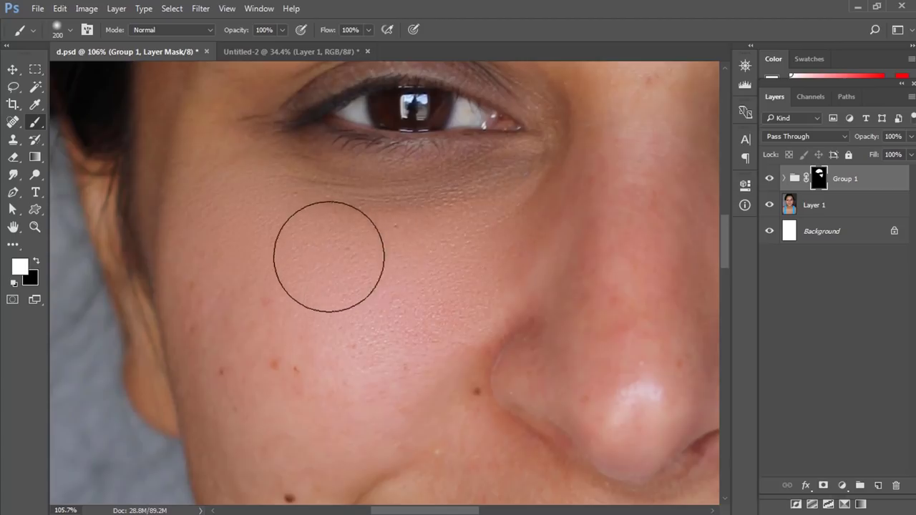
left_click_drag(331, 305, 325, 219)
mouse_move(213, 212)
left_mouse_down()
mouse_move(231, 327)
mouse_move(262, 410)
mouse_move(271, 220)
mouse_move(290, 270)
mouse_move(298, 361)
mouse_move(334, 265)
mouse_move(421, 234)
mouse_move(297, 280)
mouse_move(248, 197)
mouse_move(240, 162)
left_mouse_up()
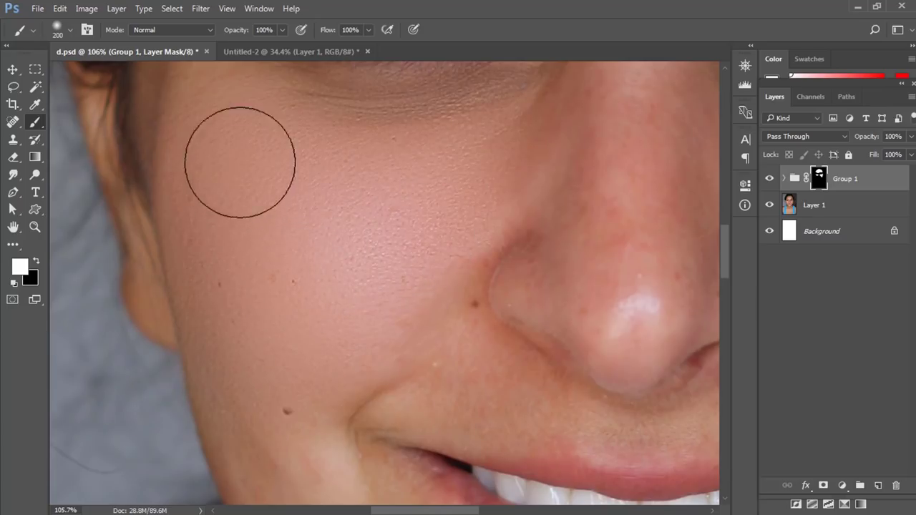
left_click_drag(397, 221, 308, 279)
Extend the white mask painting over the chin and jaw below the mouth.
key("space")
left_click_drag(402, 308, 362, 308)
left_click_drag(461, 286, 350, 389)
left_click_drag(418, 337, 265, 247)
left_click_drag(396, 361, 366, 264)
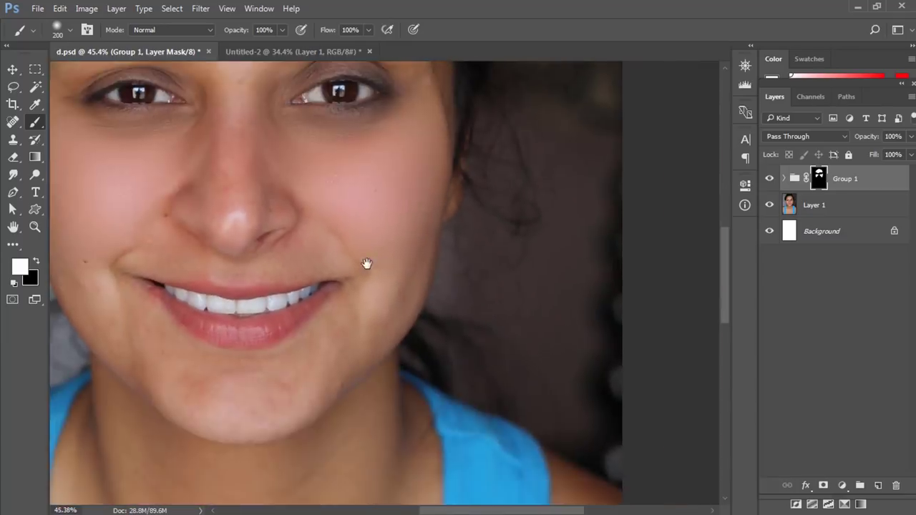
left_click_drag(259, 420, 311, 450)
mouse_move(289, 344)
left_mouse_down()
mouse_move(331, 350)
mouse_move(181, 359)
mouse_move(325, 373)
mouse_move(376, 333)
mouse_move(271, 399)
mouse_move(506, 266)
mouse_move(563, 160)
mouse_move(413, 331)
left_mouse_up()
left_click_drag(261, 417, 426, 336)
Reveal smooth skin on the left lower cheek and beside the nose at 80% brush opacity, reducing the brush size to 80.
left_click_drag(103, 137, 251, 269)
mouse_move(251, 269)
left_mouse_down()
mouse_move(198, 213)
mouse_move(281, 345)
left_mouse_up()
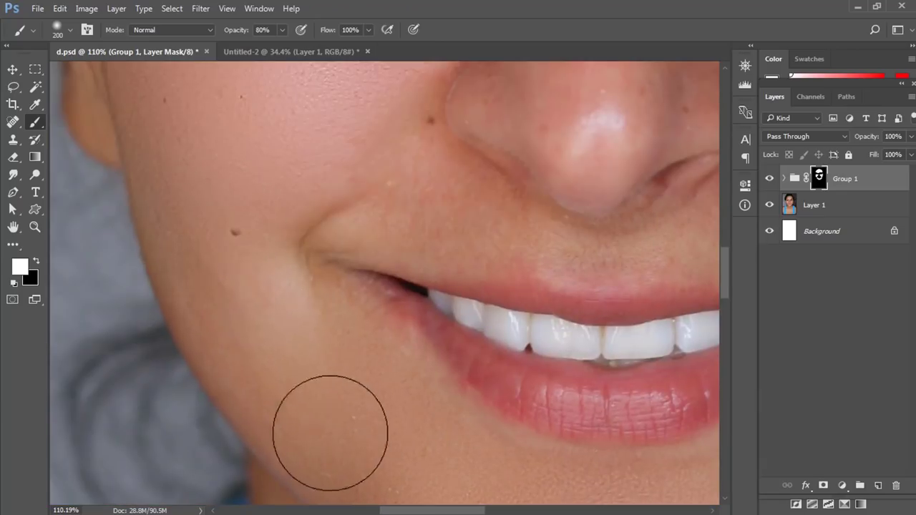
left_click_drag(273, 246, 296, 317)
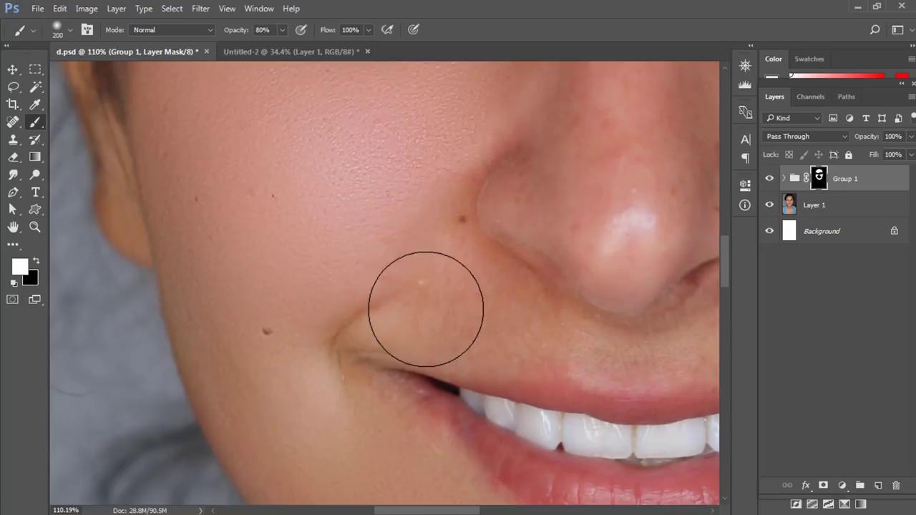
key("bracketleft")
key("bracketleft")
key("bracketleft")
key("bracketleft")
key("bracketleft")
key("bracketleft")
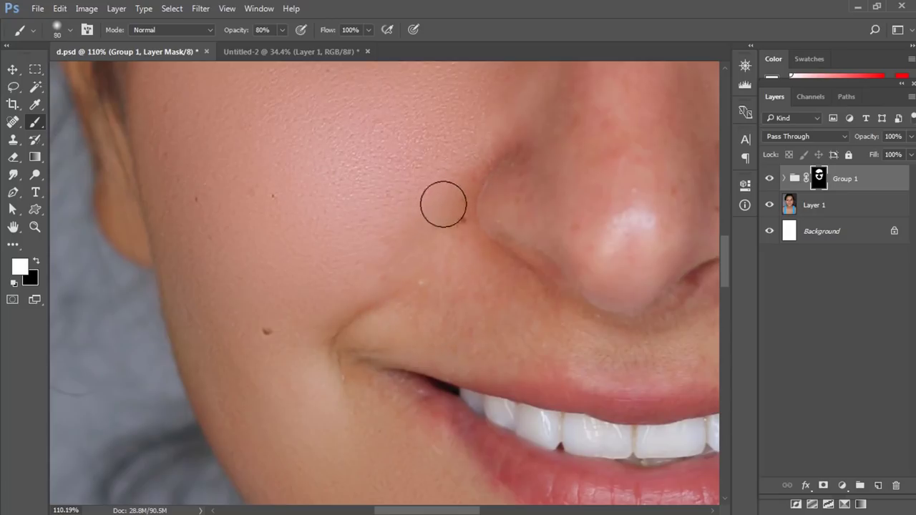
left_click_drag(422, 326, 401, 325)
Paint the mask with the 80 px brush over the skin around the lips.
mouse_move(601, 480)
left_mouse_down()
mouse_move(383, 360)
mouse_move(408, 364)
left_mouse_up()
mouse_move(293, 312)
left_mouse_down()
mouse_move(392, 331)
mouse_move(501, 302)
mouse_move(435, 344)
mouse_move(304, 342)
left_mouse_up()
left_click_drag(250, 338, 313, 391)
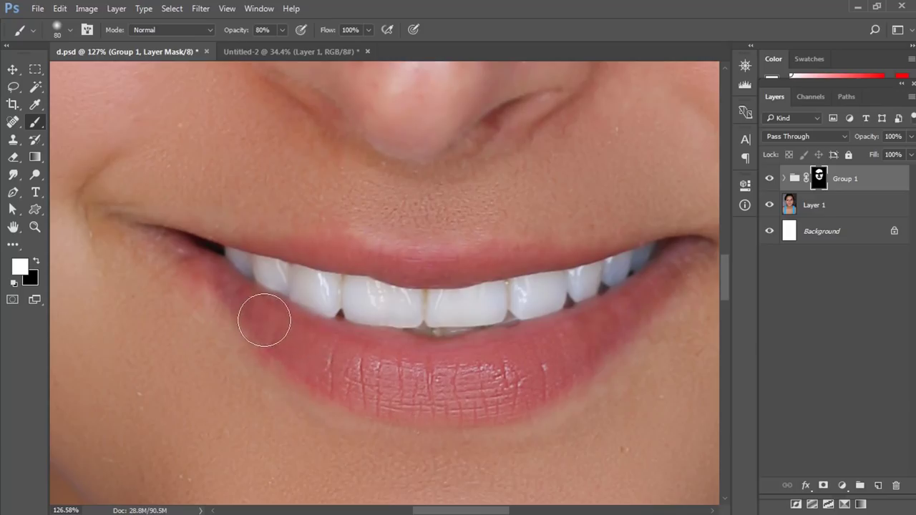
left_click_drag(269, 324, 199, 339)
left_click_drag(169, 376, 217, 361)
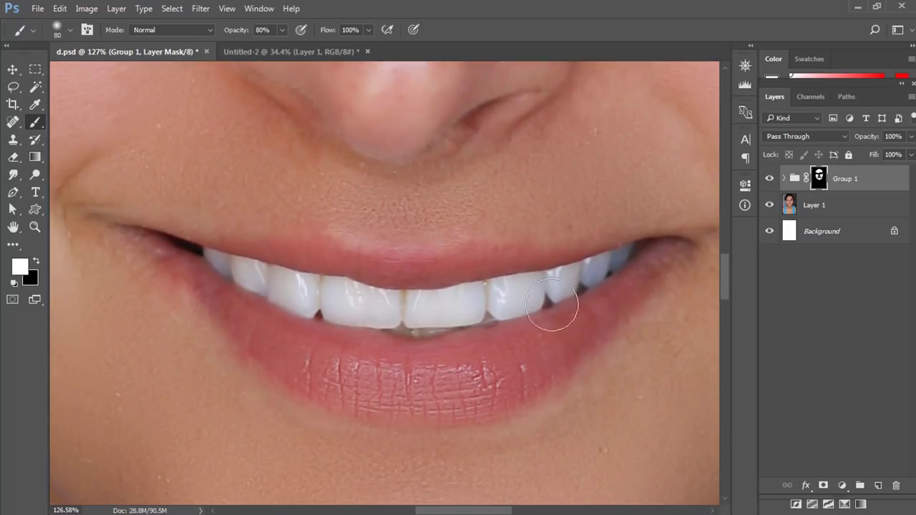
left_click_drag(188, 274, 317, 336)
Paint the mask over the nose tip, sides and bridge up to the eyes.
left_click_drag(508, 130, 310, 215)
left_click_drag(295, 106, 329, 230)
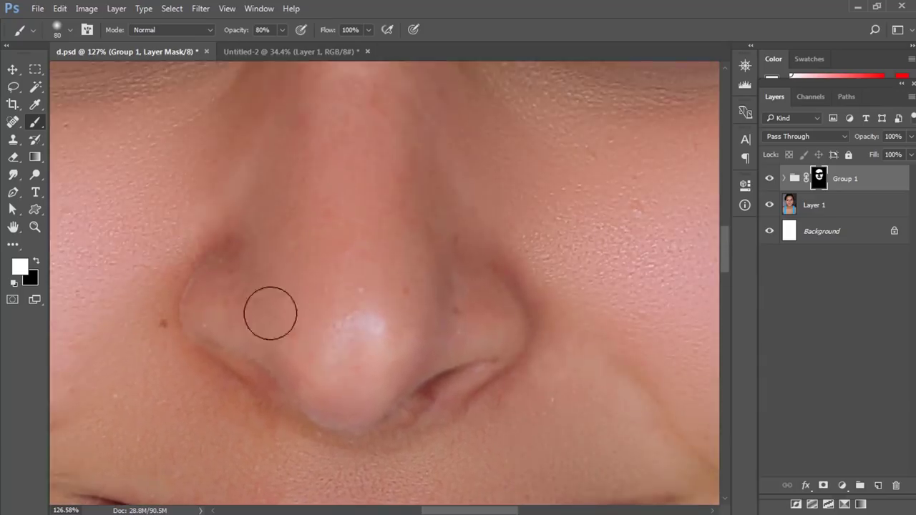
left_click_drag(323, 179, 321, 284)
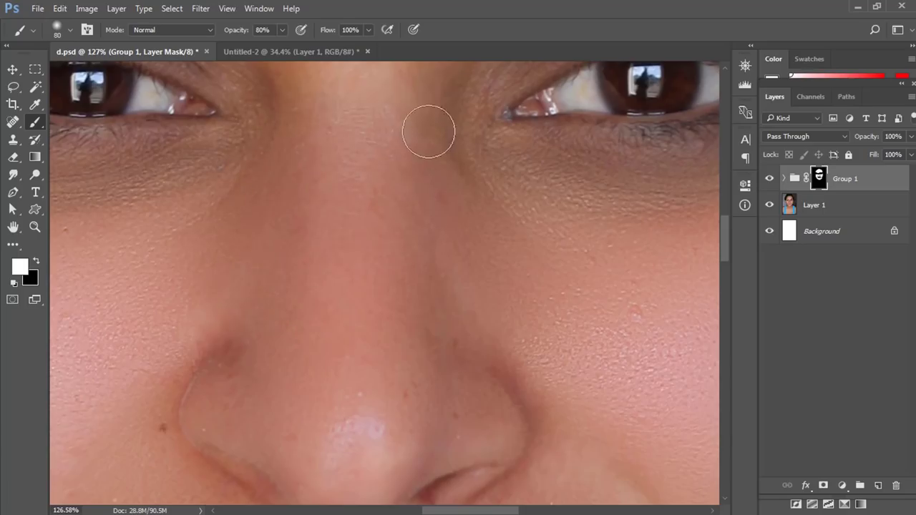
left_click_drag(421, 315, 343, 327)
left_click_drag(466, 383, 435, 284)
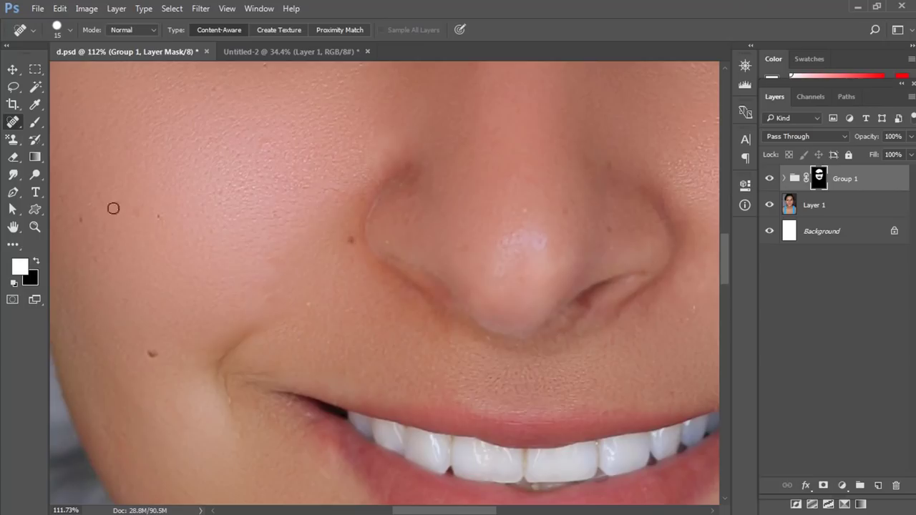
Choose the Spot Healing Brush and inspect the retouched cheeks, nose and mouth, ending with the whole portrait.
right_click(15, 126)
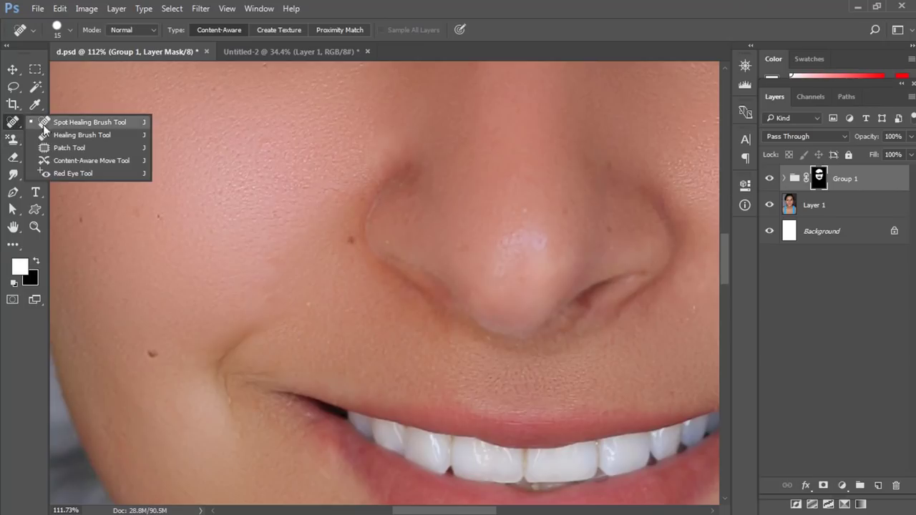
left_click(68, 124)
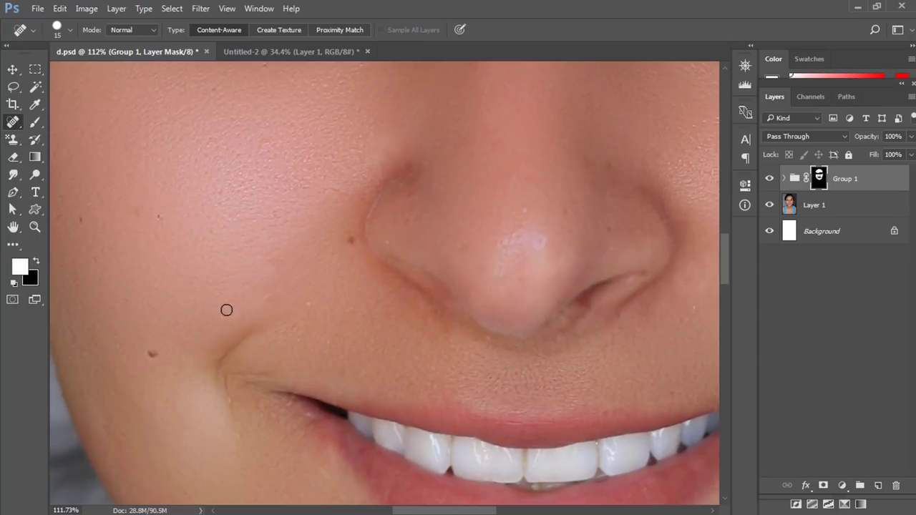
mouse_move(320, 271)
left_mouse_down()
mouse_move(231, 287)
mouse_move(278, 334)
left_mouse_up()
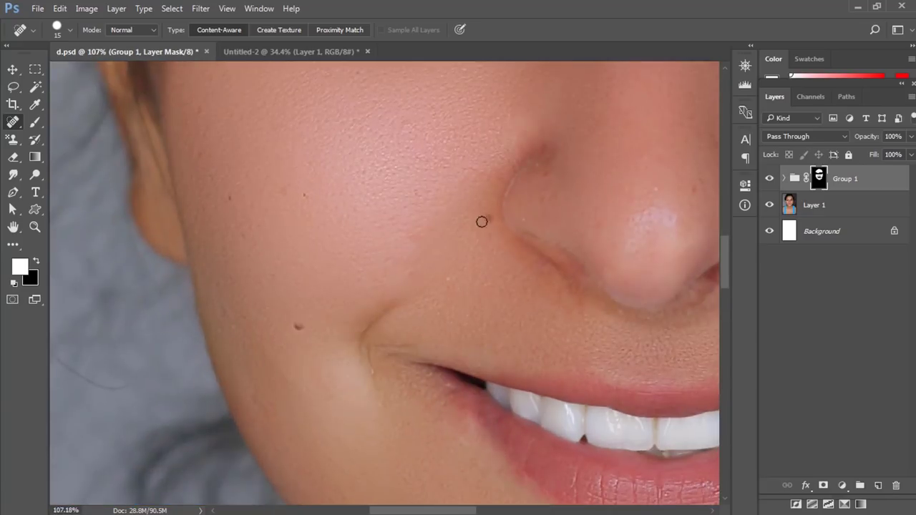
left_click_drag(304, 364, 226, 376)
left_click_drag(549, 328, 615, 389)
left_click_drag(485, 331, 367, 281)
left_click_drag(356, 214, 430, 364)
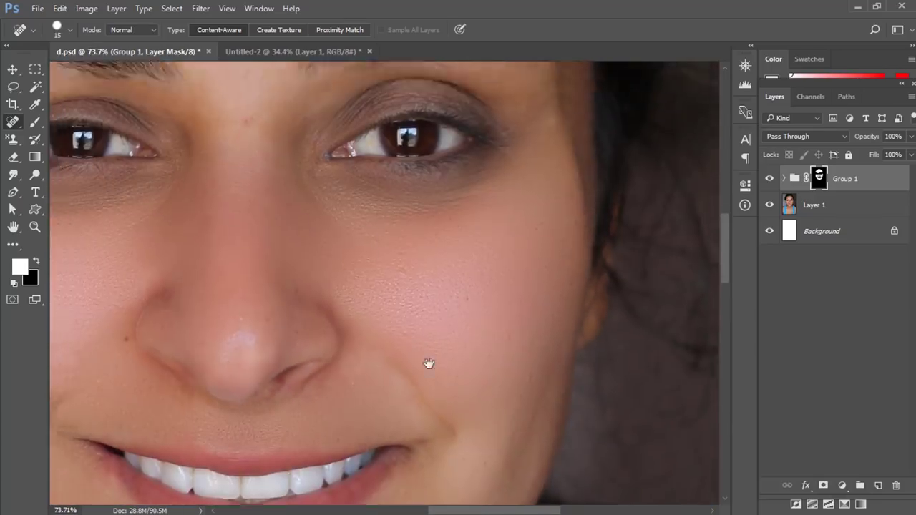
left_click_drag(322, 330, 210, 353)
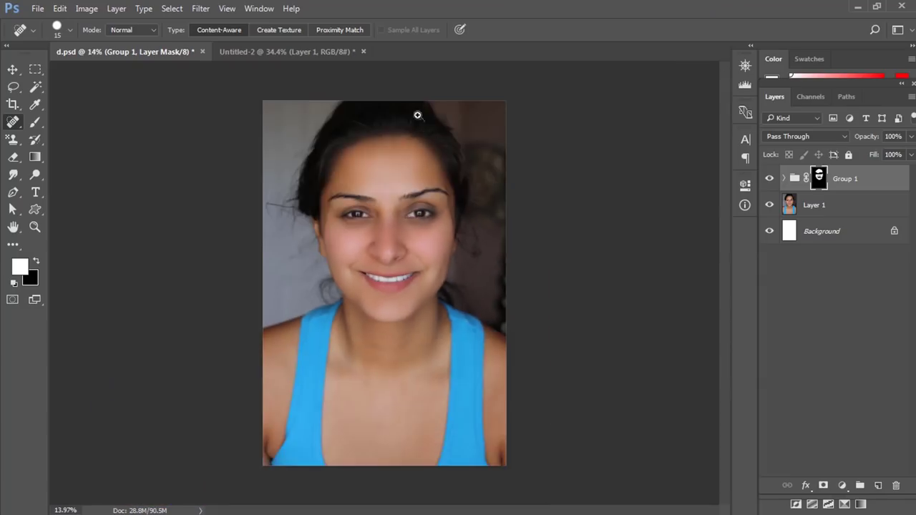
left_click_drag(418, 114, 435, 189)
Switch to the Untitled-2 portrait, activate the Move tool and frame the woman's face.
left_click(286, 50)
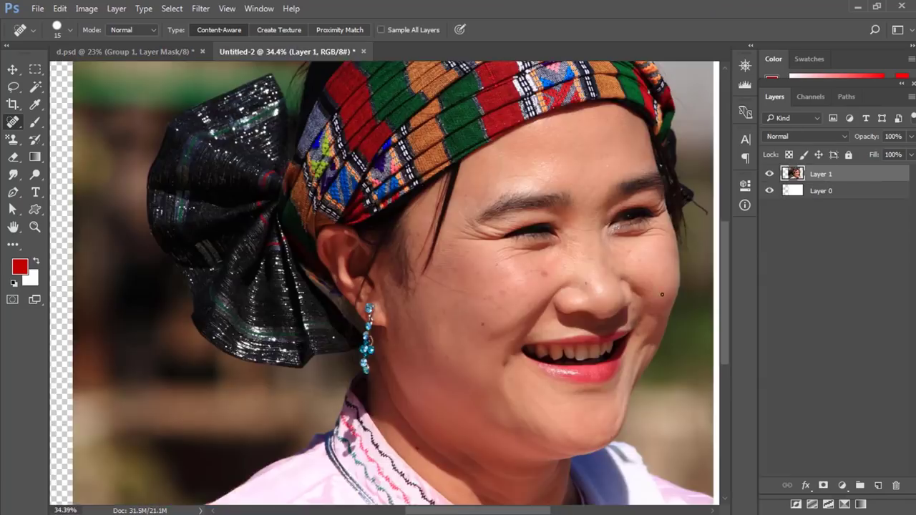
left_click_drag(662, 294, 706, 339)
left_click_drag(513, 293, 476, 292)
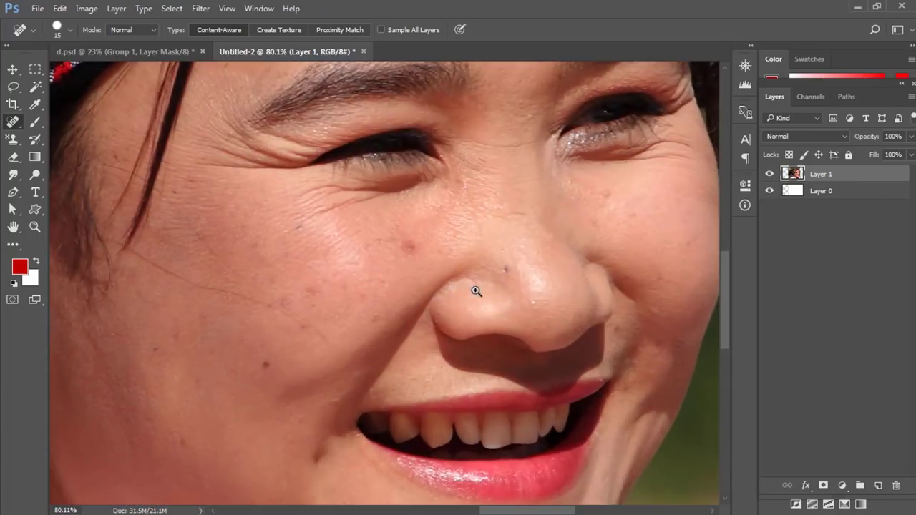
key("v")
scroll(398, 318, "down", 3)
scroll(401, 319, "up", 2)
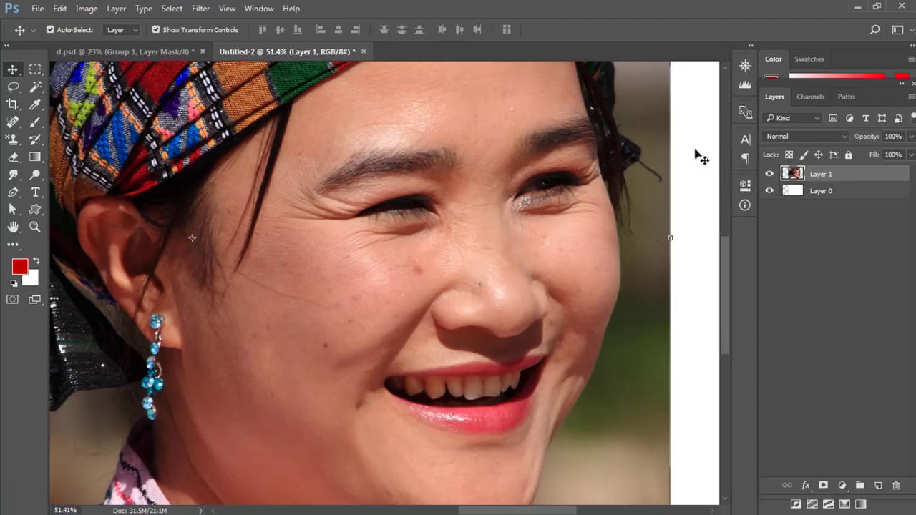
Create a new action set named 01.
key("alt+F9")
left_click(673, 410)
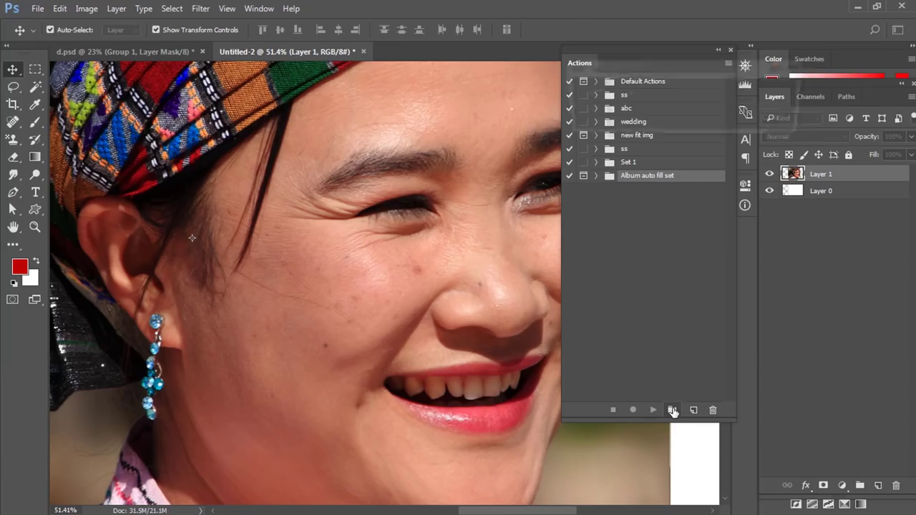
type("01")
key("Return")
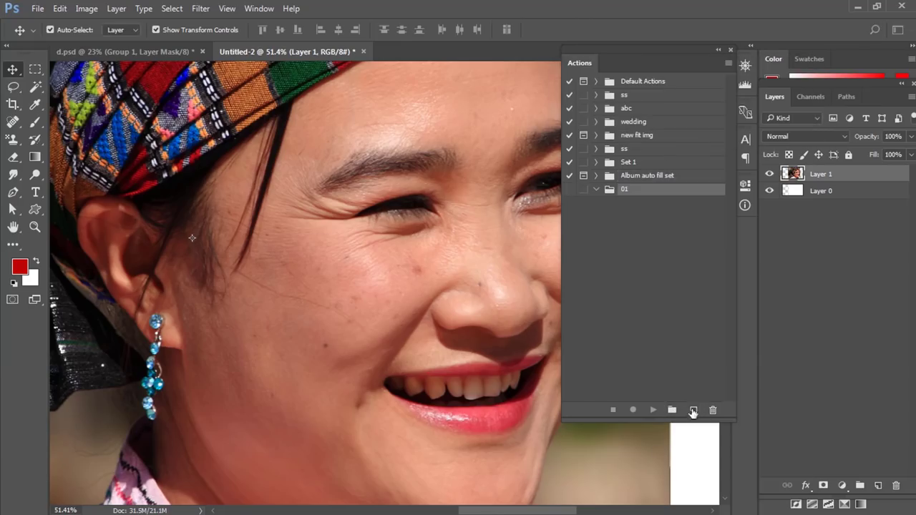
Start recording a new action with the default name in set 01 and duplicate the portrait layer twice.
left_click(693, 410)
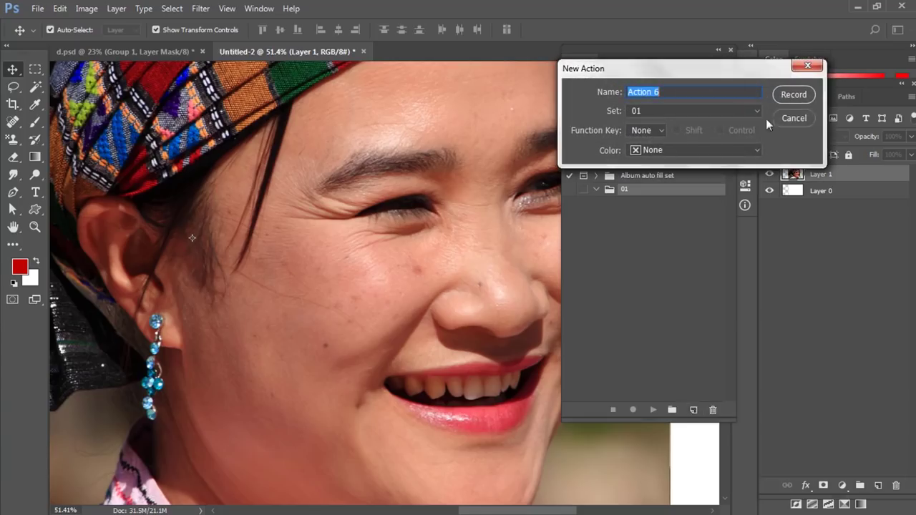
left_click(787, 94)
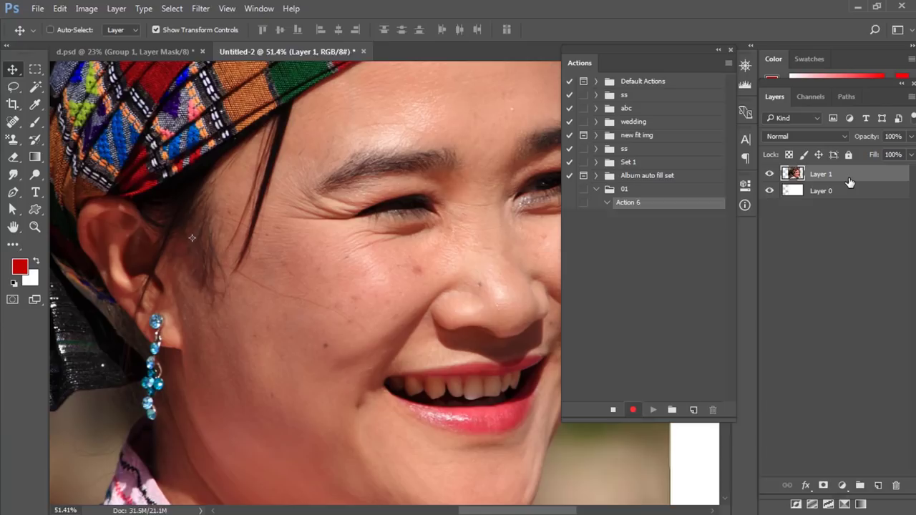
key("ctrl+j")
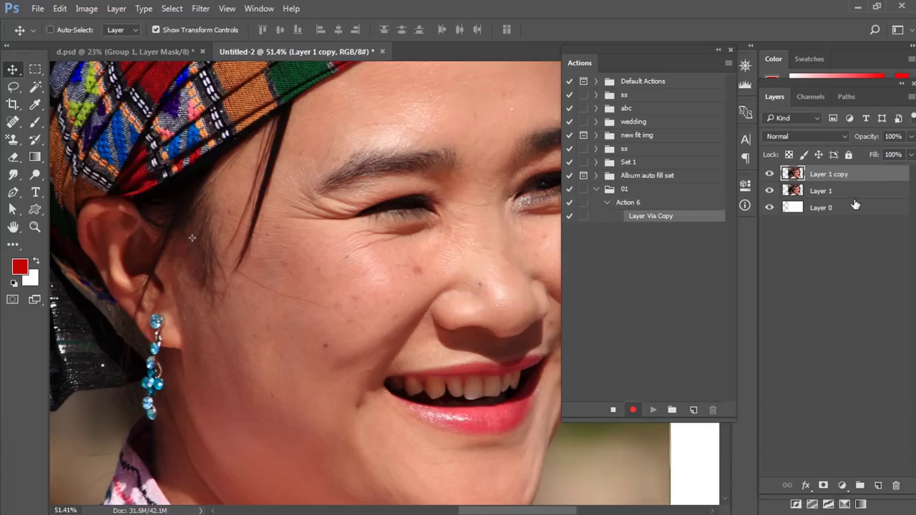
key("ctrl+j")
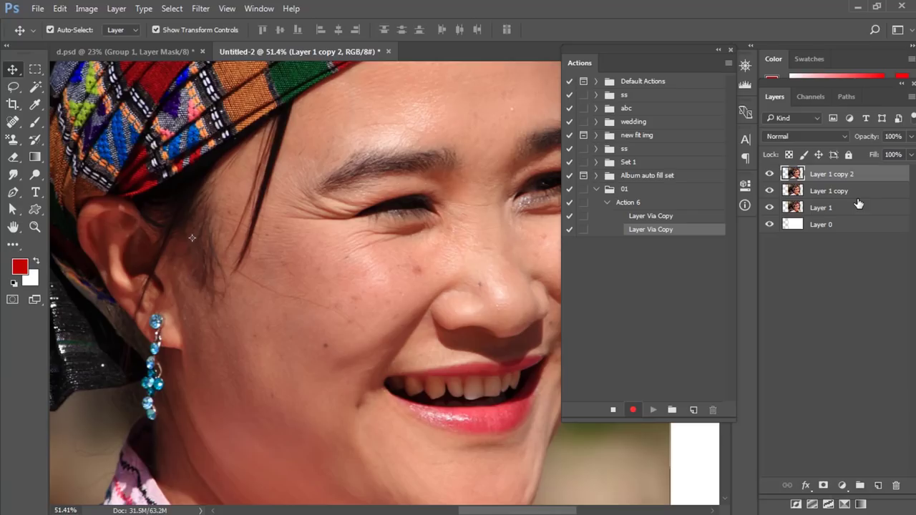
Apply a Surface Blur with a radius of 55 pixels and a threshold of 35 levels to the uppermost portrait copy.
left_click(199, 8)
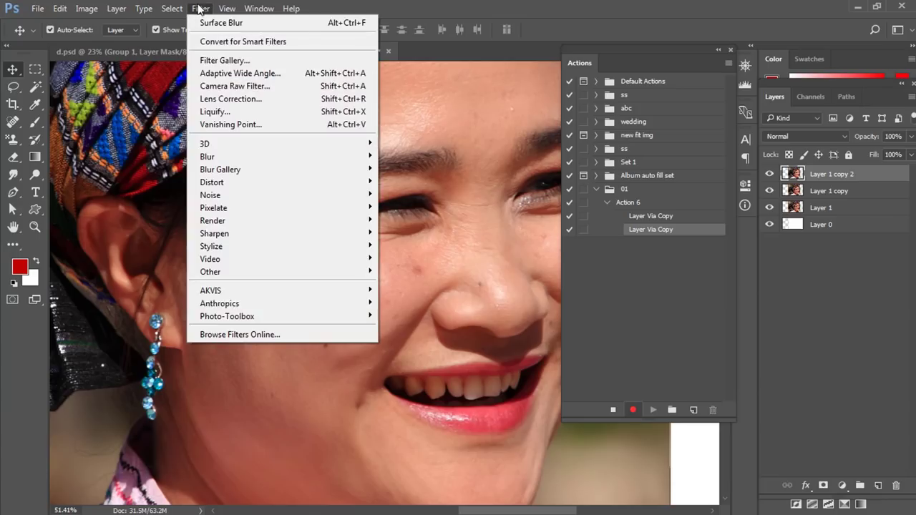
mouse_move(207, 157)
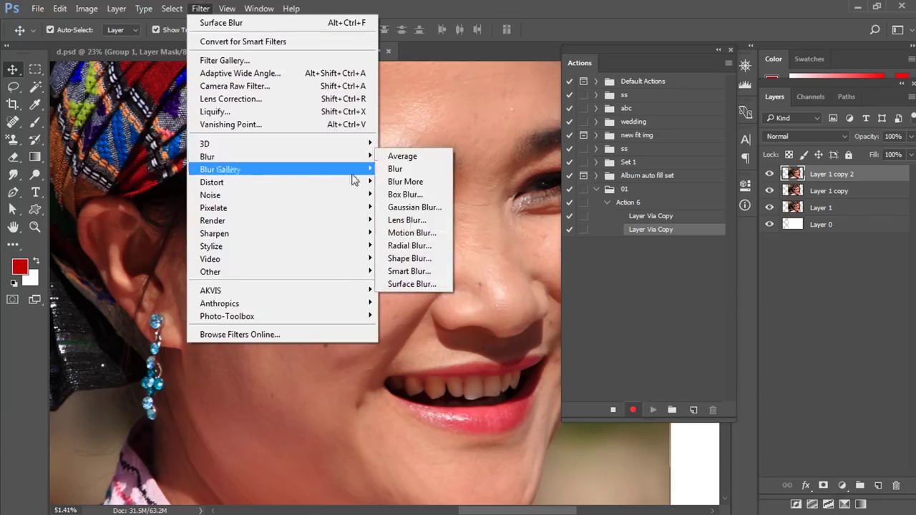
left_click(410, 285)
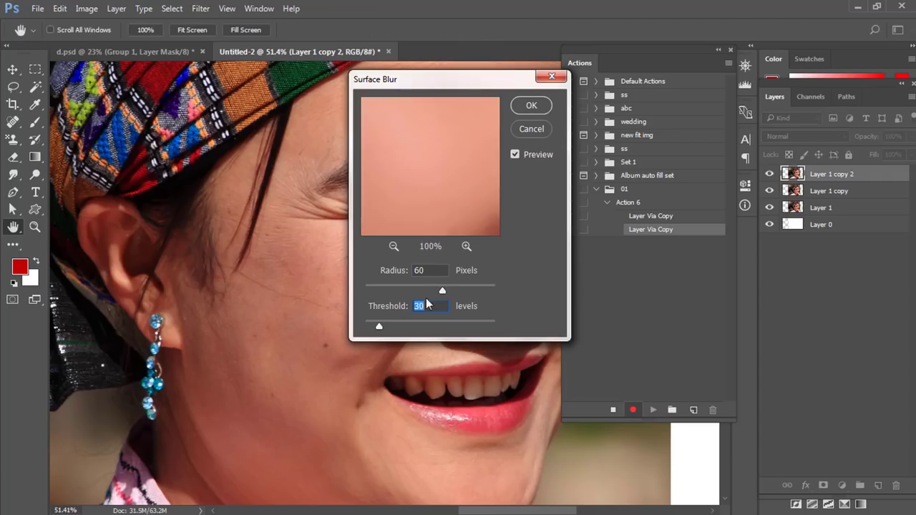
left_click_drag(405, 82, 647, 199)
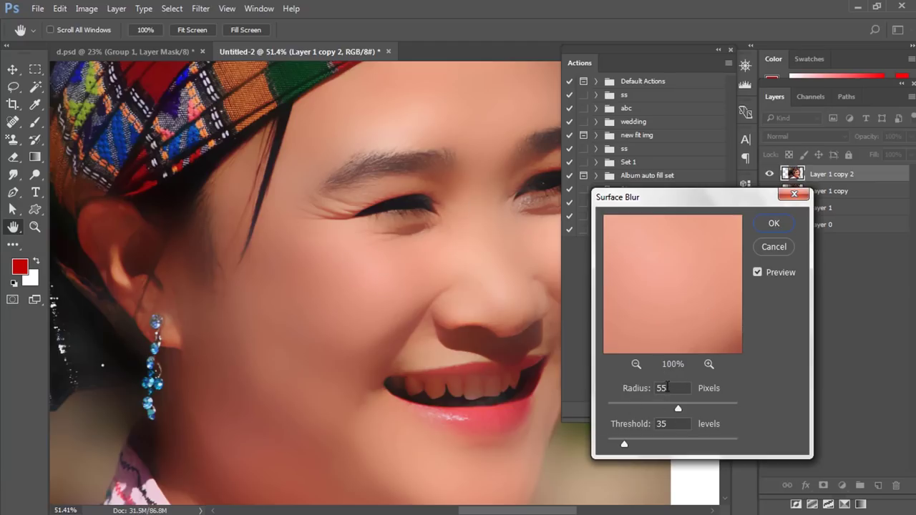
left_click(773, 225)
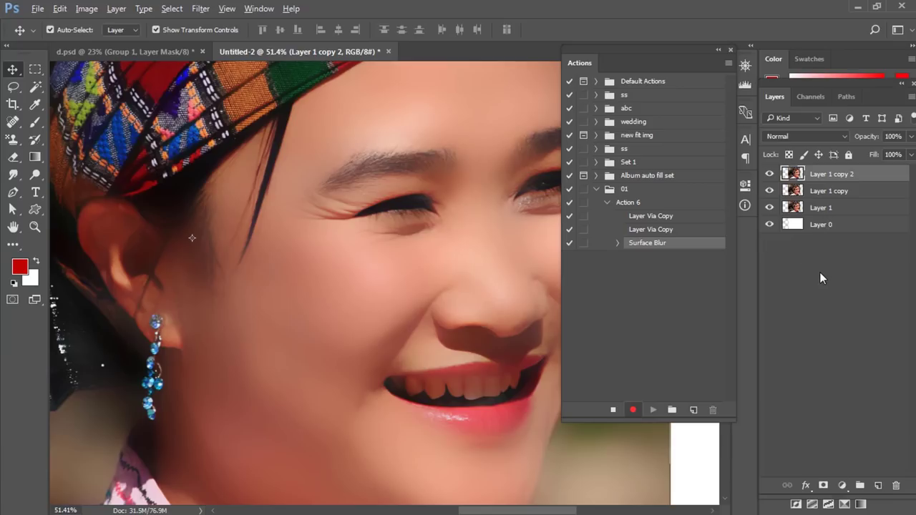
Move Layer 1 copy above the blurred copy and set its blend mode to Linear Light.
key("alt+bracketleft")
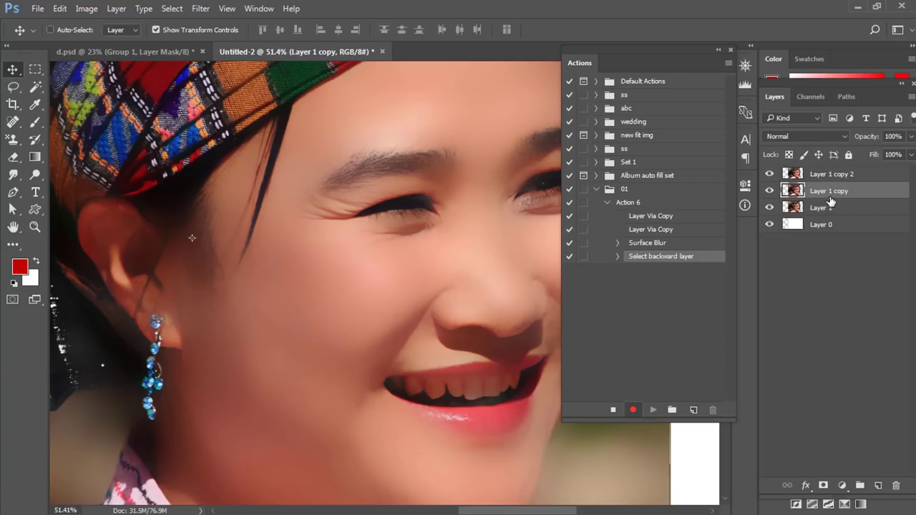
key("ctrl+bracketright")
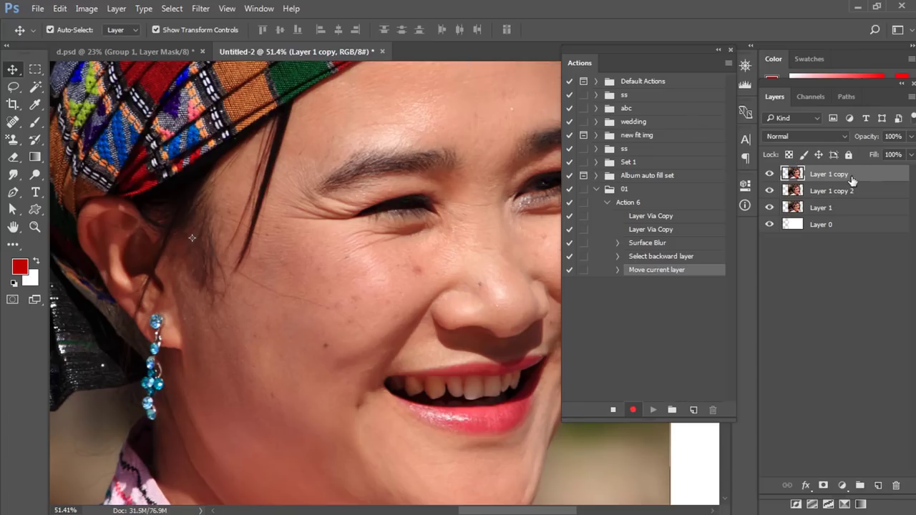
left_click(788, 137)
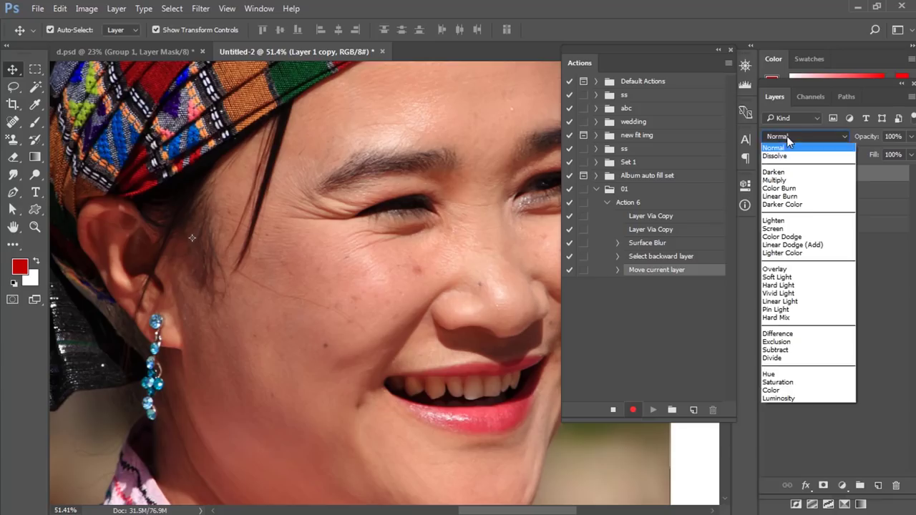
left_click(788, 301)
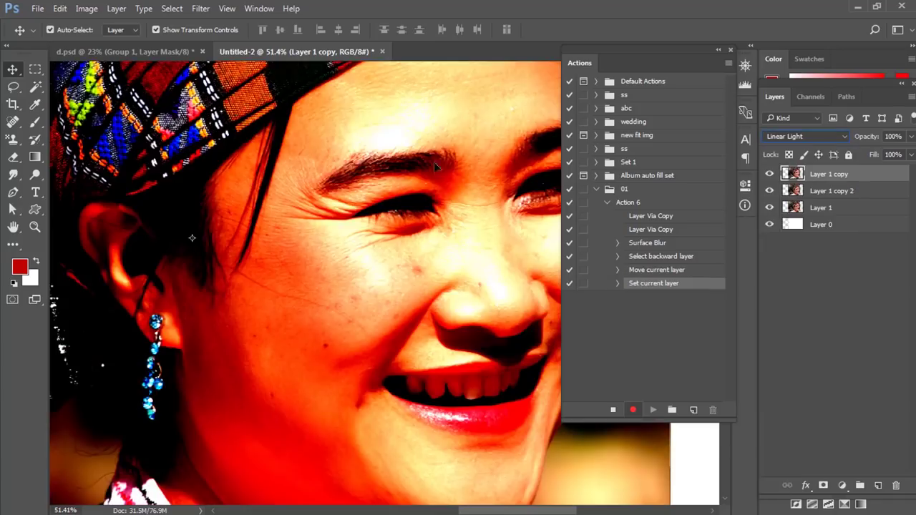
Apply a High Pass filter with a radius of 2 pixels to the Linear Light layer.
left_click(194, 9)
mouse_move(240, 268)
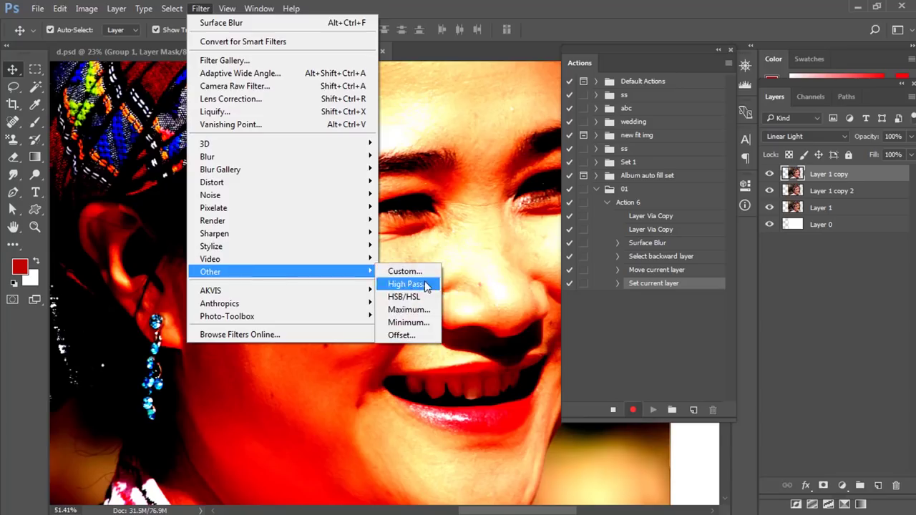
left_click(425, 284)
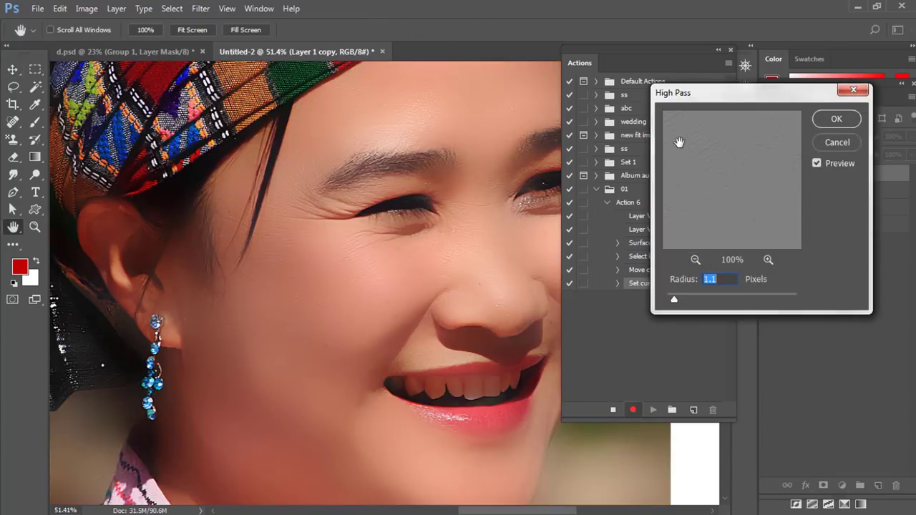
left_click_drag(712, 91, 604, 233)
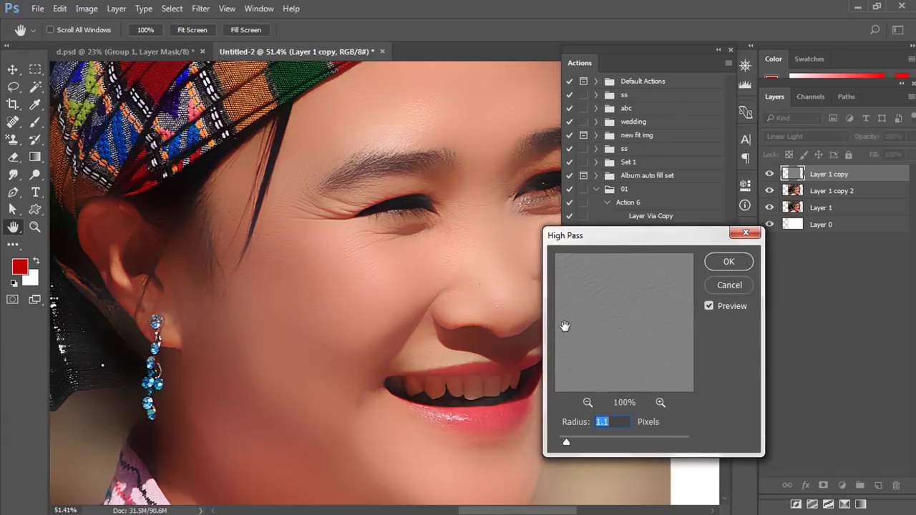
type("2")
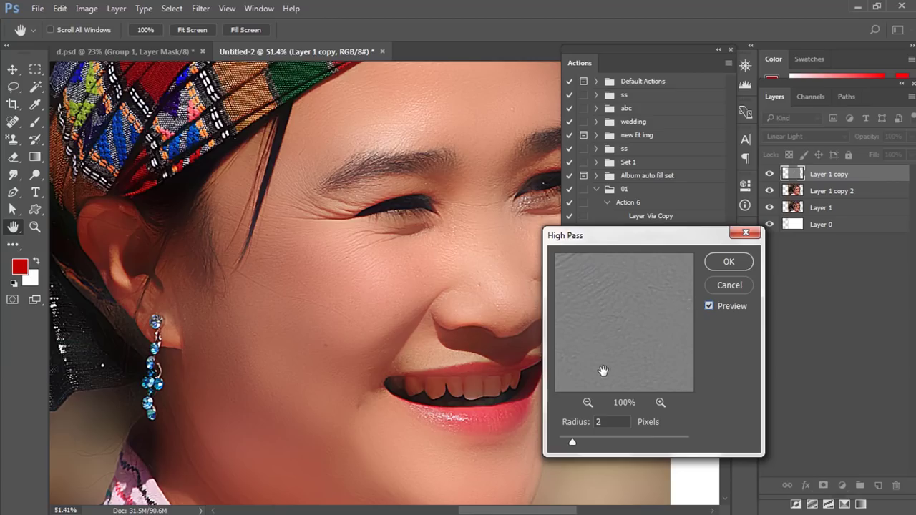
left_click(727, 263)
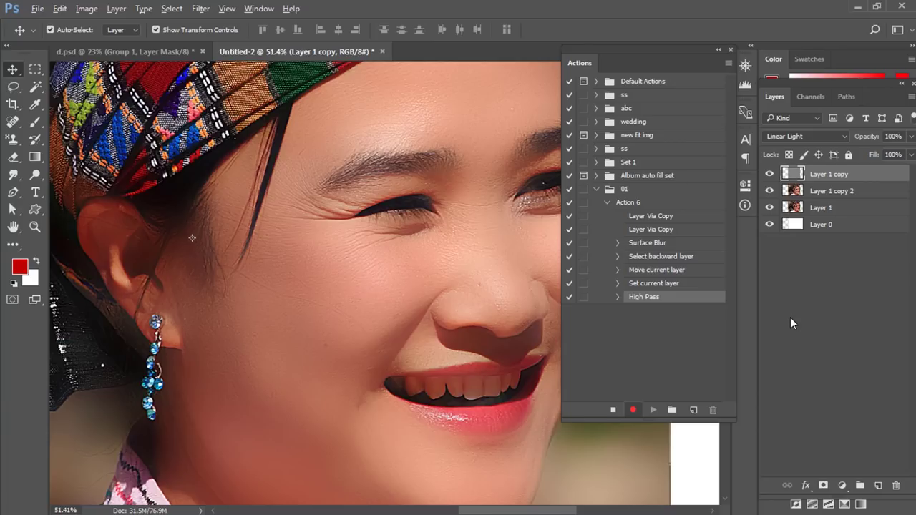
Group the High Pass and blurred layers and add an inverted, black layer mask to the group.
key("alt+shift+bracketleft")
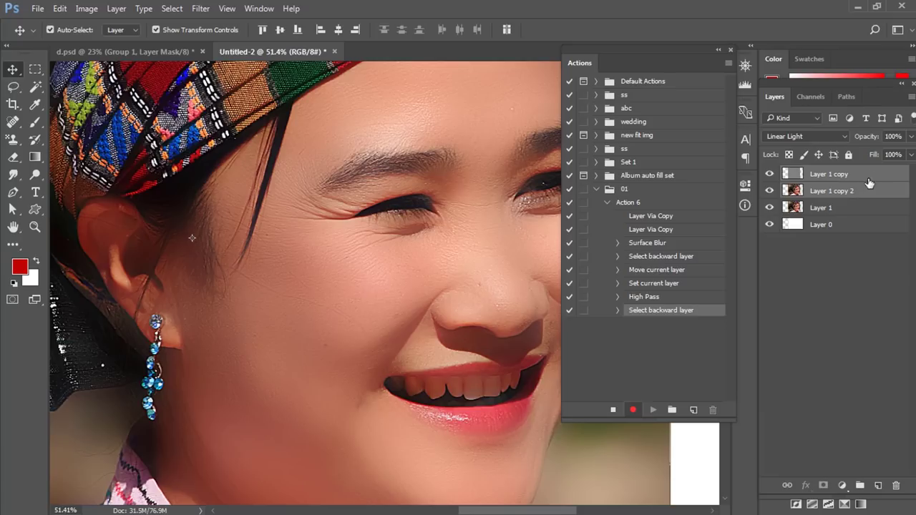
left_click(860, 485)
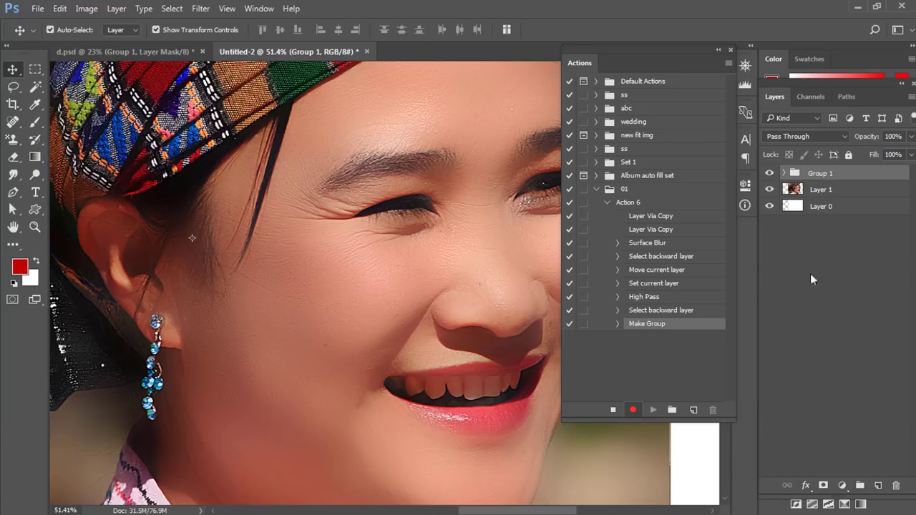
left_click(824, 487)
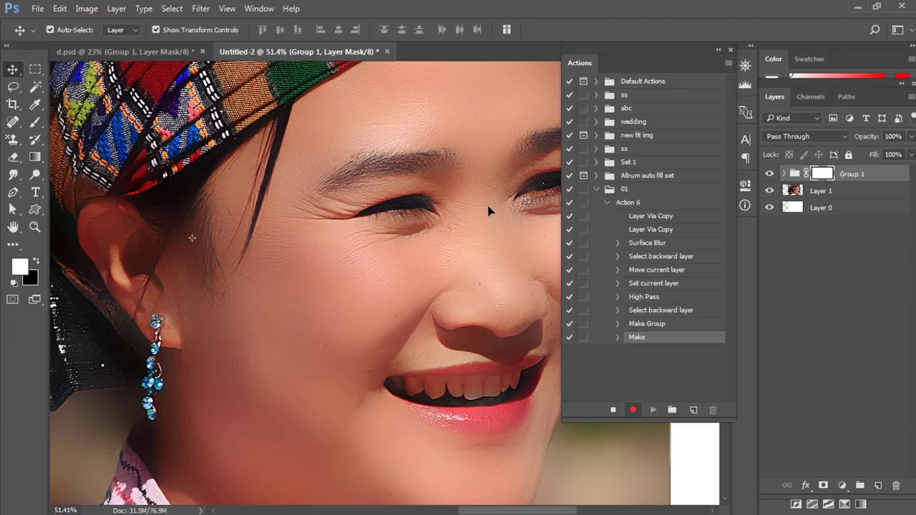
key("ctrl+i")
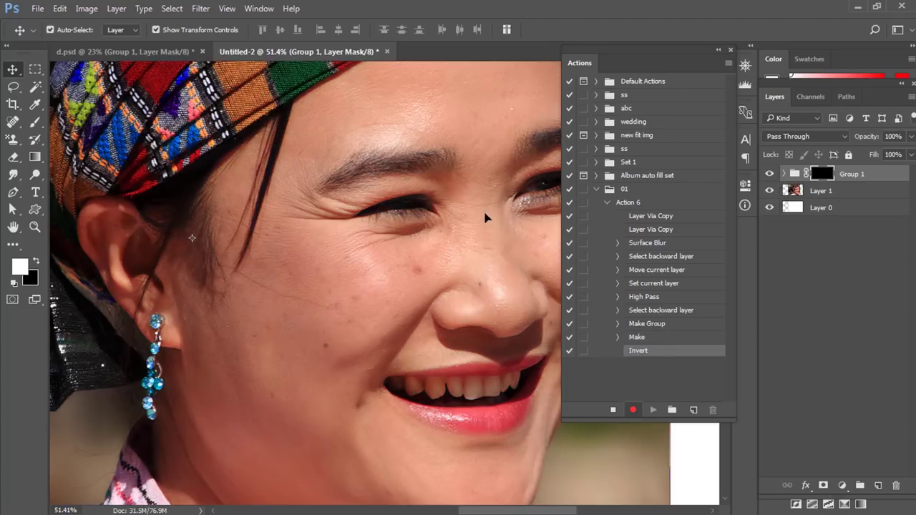
Record selecting the Brush tool and a white ffffff foreground colour, and end the action recording.
key("b")
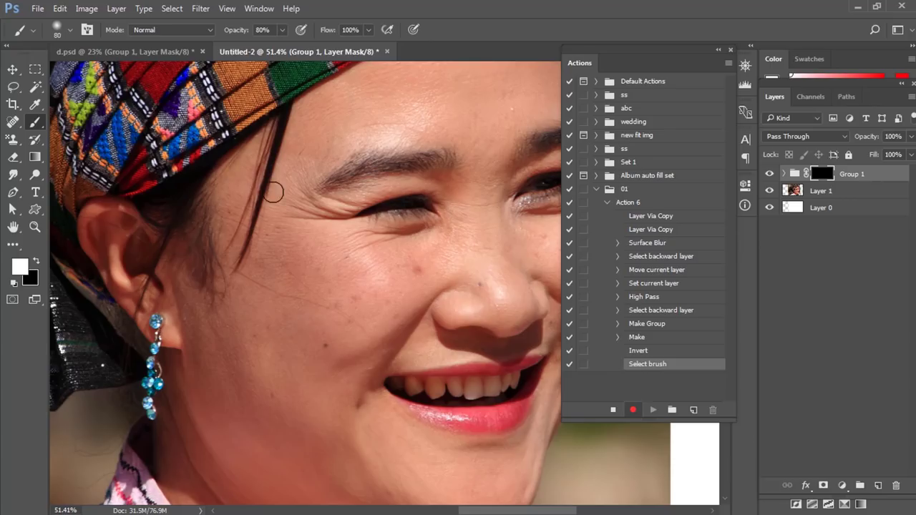
left_click(21, 267)
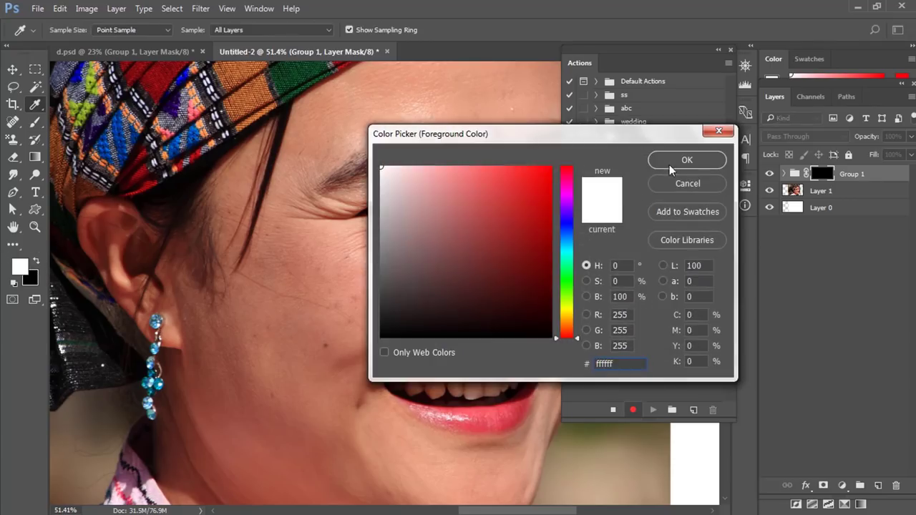
left_click(671, 163)
left_click(612, 410)
left_click_drag(386, 257, 294, 257)
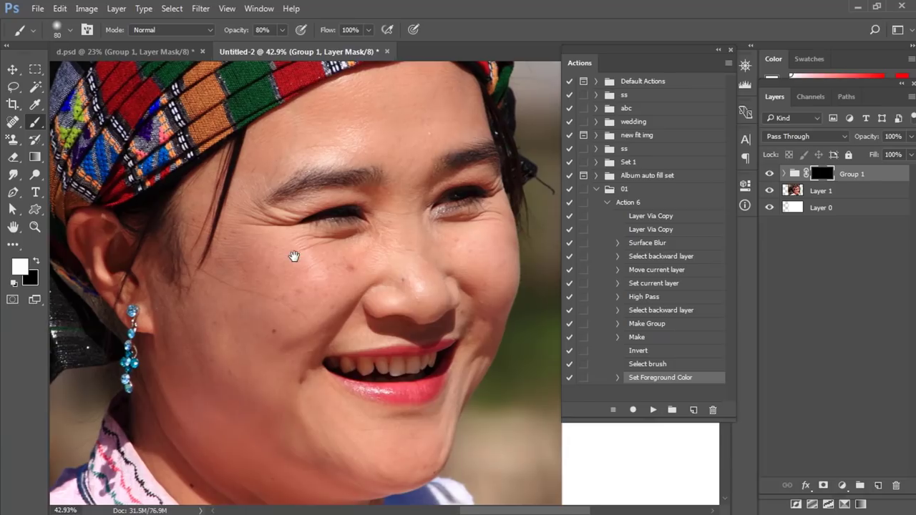
Review the recorded commands of Action 6 from the first Layer Via Copy to Set Foreground Color and collapse the list.
left_click(716, 51)
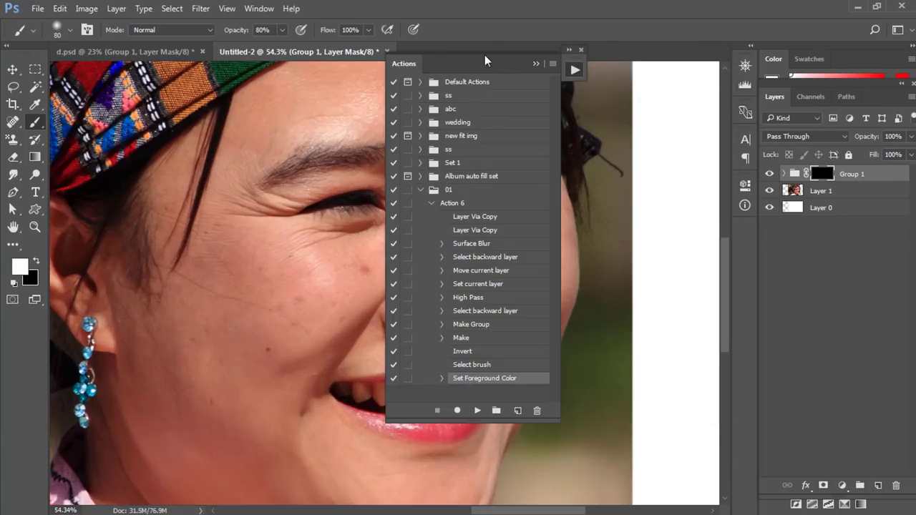
left_click_drag(484, 54, 655, 67)
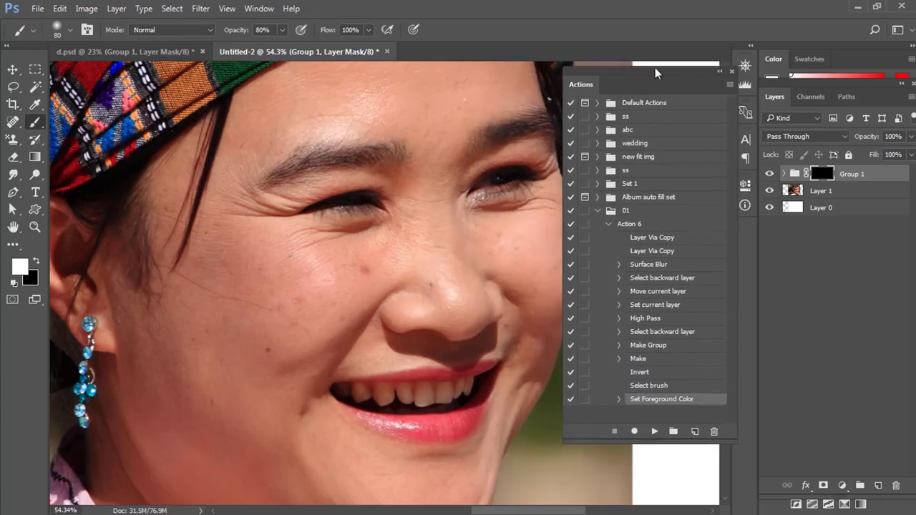
left_click(642, 221)
left_click(647, 237)
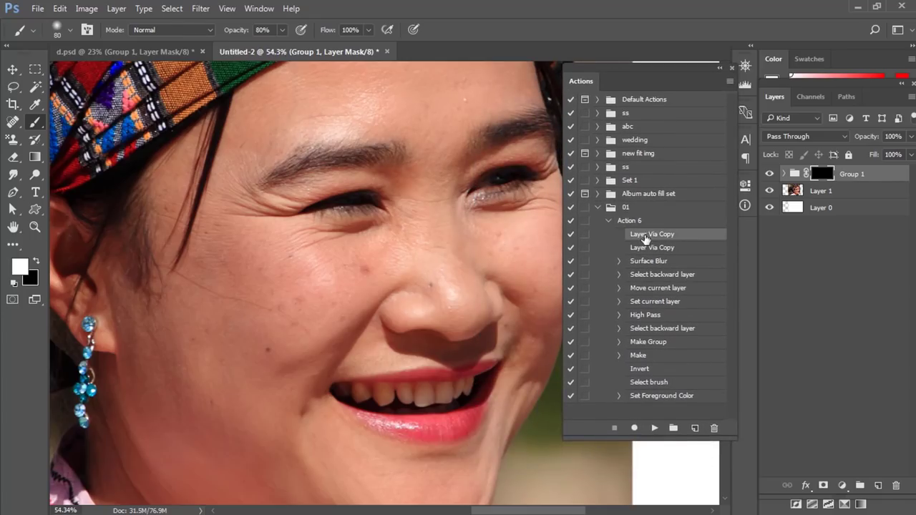
left_click(654, 399, "shift")
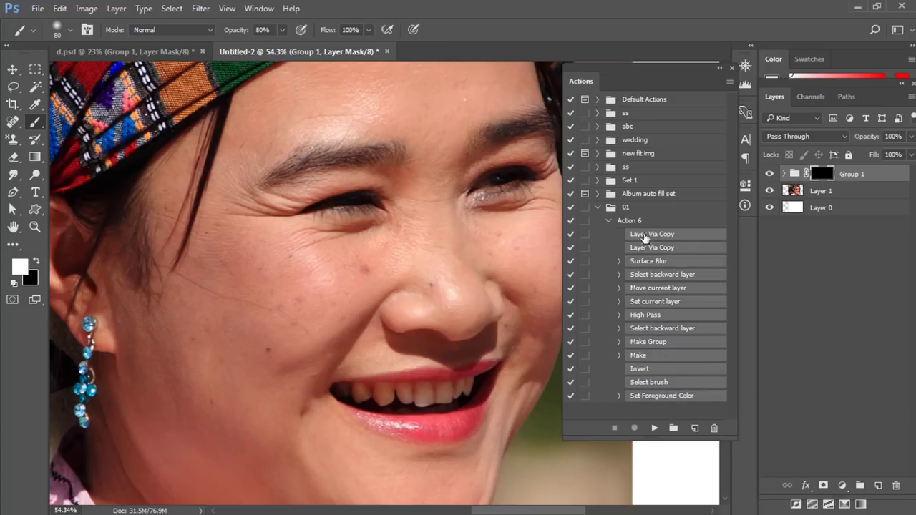
left_click(638, 223)
left_click(608, 221)
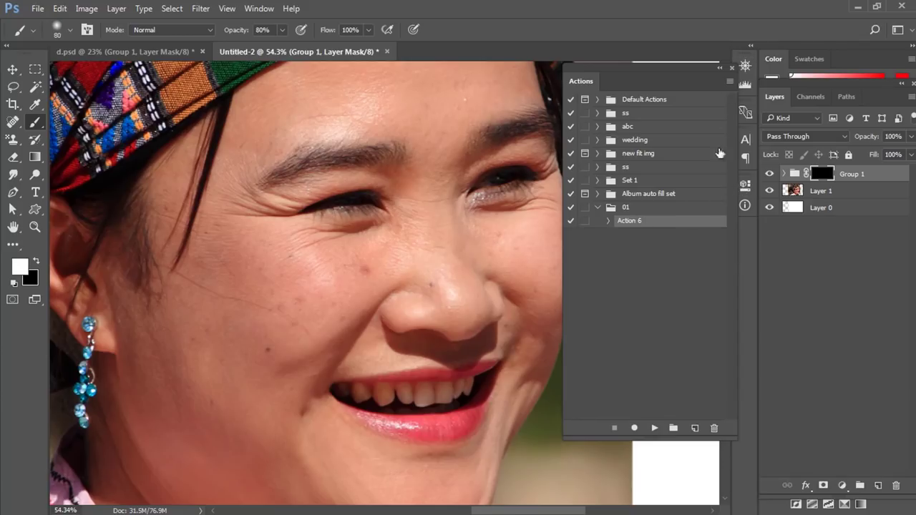
Delete Group 1 together with its contents.
left_click(864, 180)
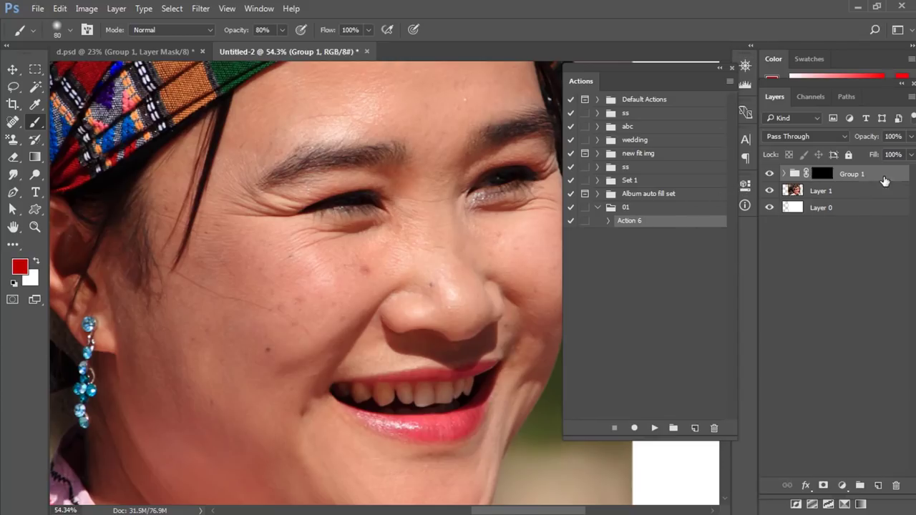
left_click(895, 485)
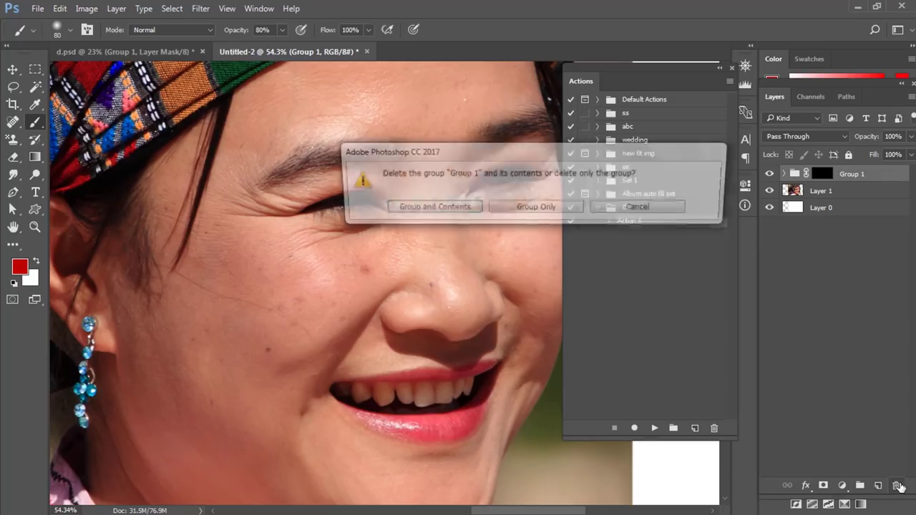
left_click(451, 213)
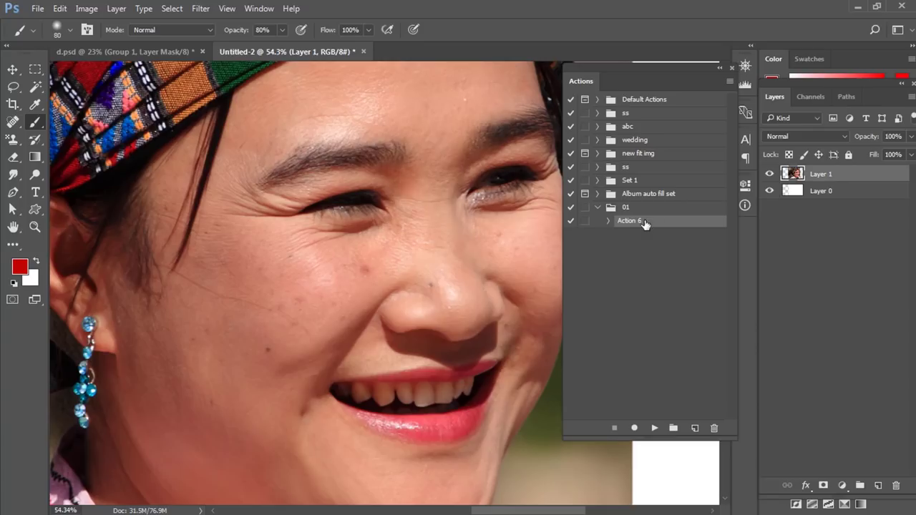
Play Action 6 on the portrait layer and dock the Actions panel, collapsed, with the other panel icons.
left_click(655, 429)
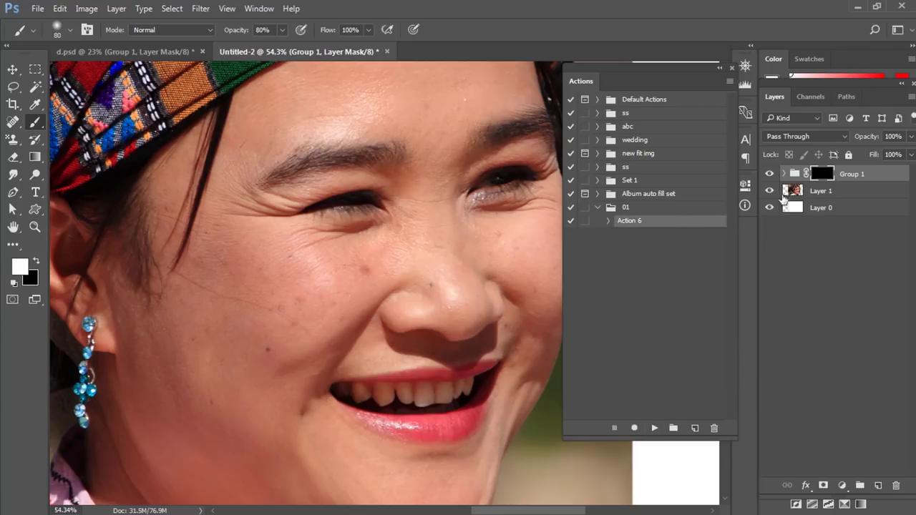
left_click(720, 68)
left_click_drag(587, 90, 748, 231)
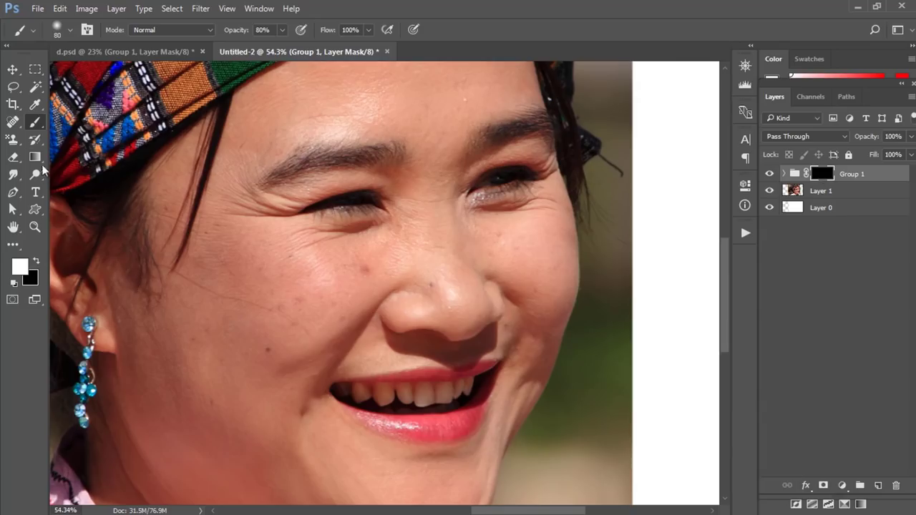
Smooth the woman's cheeks, forehead and lower face by painting white on Group 1's mask, enlarging the brush to 250 px.
mouse_move(266, 285)
left_mouse_down()
mouse_move(290, 294)
mouse_move(441, 249)
left_mouse_up()
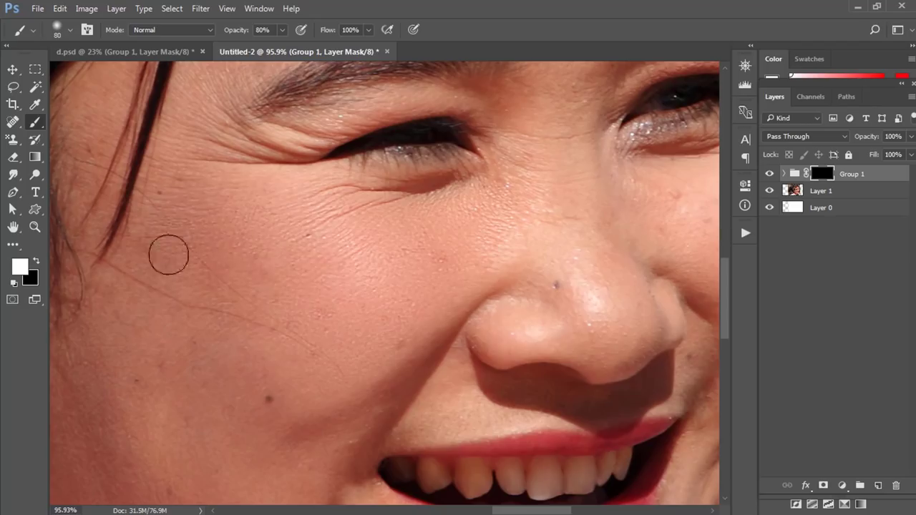
mouse_move(272, 236)
left_mouse_down()
mouse_move(274, 372)
mouse_move(318, 372)
mouse_move(248, 380)
left_mouse_up()
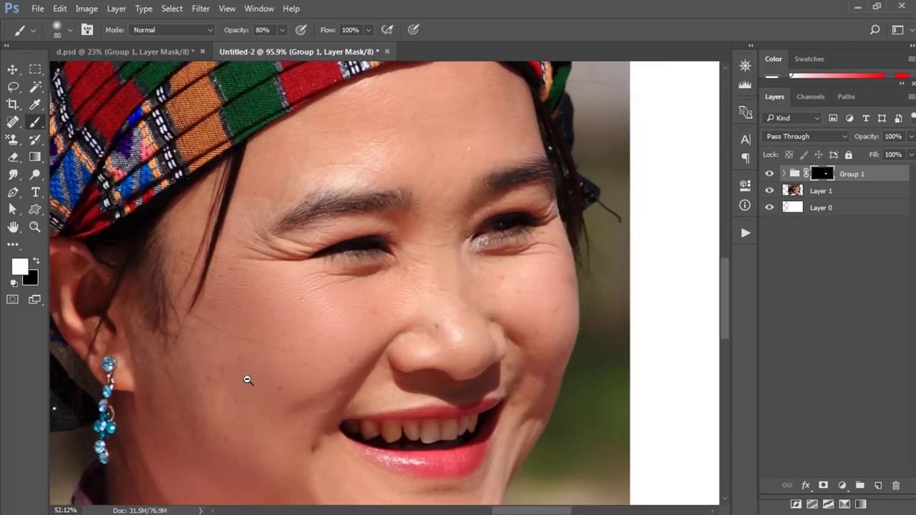
key("bracketright")
key("bracketright")
key("bracketright")
key("bracketright")
key("bracketright")
key("bracketright")
key("bracketright")
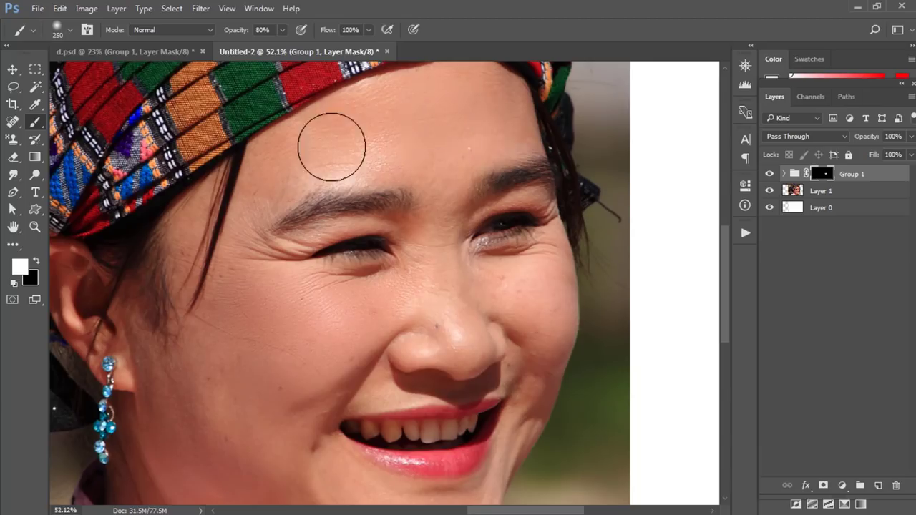
mouse_move(503, 106)
left_mouse_down()
mouse_move(483, 96)
mouse_move(443, 103)
mouse_move(265, 165)
mouse_move(407, 133)
mouse_move(428, 138)
mouse_move(424, 269)
mouse_move(440, 276)
mouse_move(409, 287)
mouse_move(564, 304)
mouse_move(542, 291)
mouse_move(307, 316)
mouse_move(302, 327)
mouse_move(264, 317)
left_mouse_up()
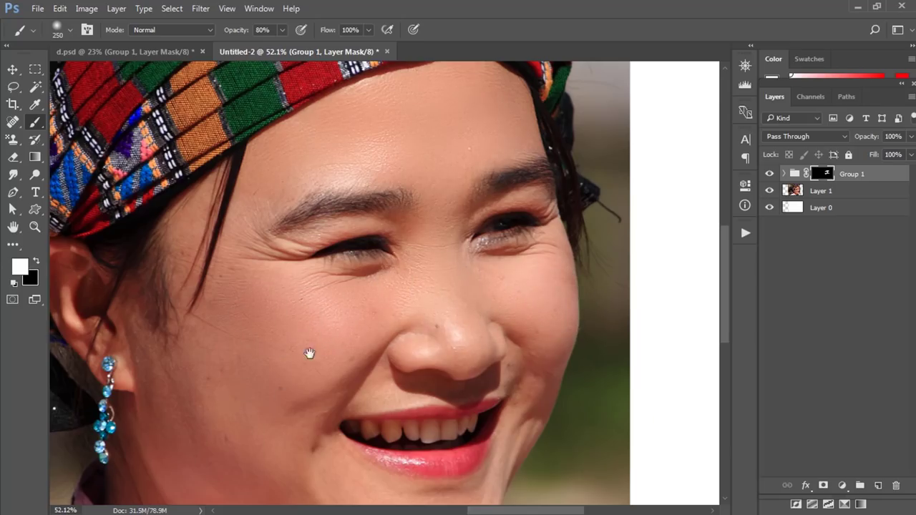
left_click_drag(309, 354, 397, 197)
mouse_move(374, 301)
left_mouse_down()
mouse_move(337, 303)
mouse_move(317, 344)
left_mouse_up()
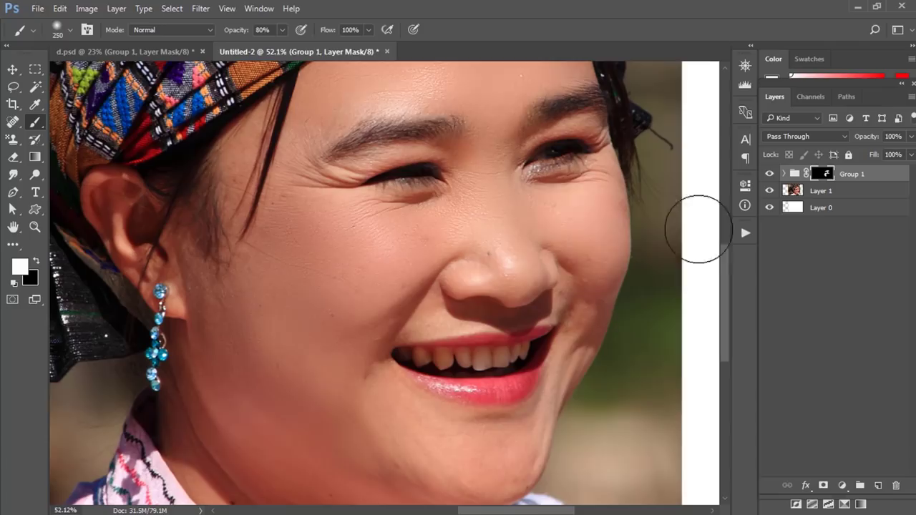
Set the brush opacity to 54% and smooth the skin below the corner of the mouth on the group mask.
left_click(282, 30)
left_click(262, 46)
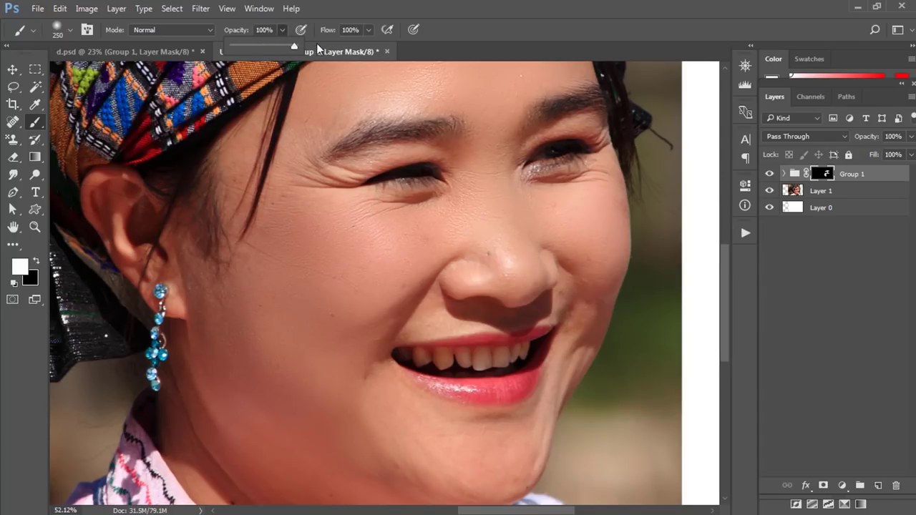
left_click(368, 247)
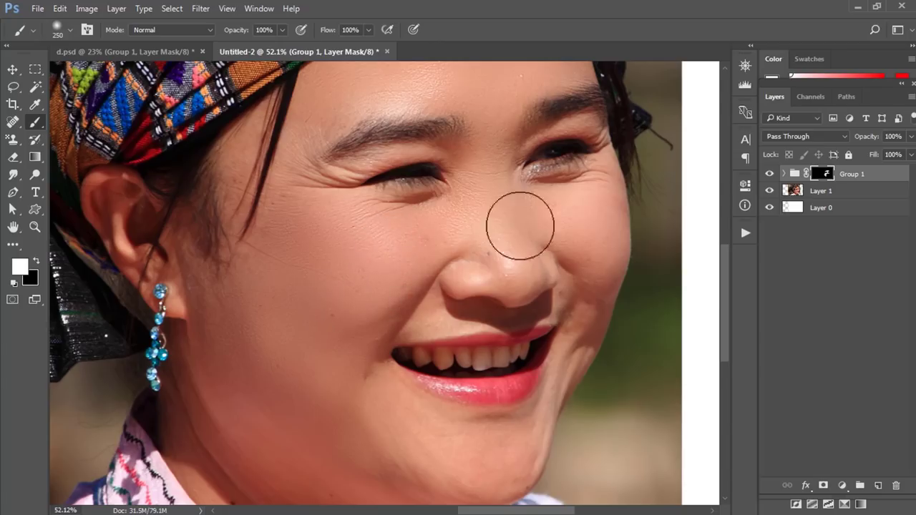
left_click(283, 32)
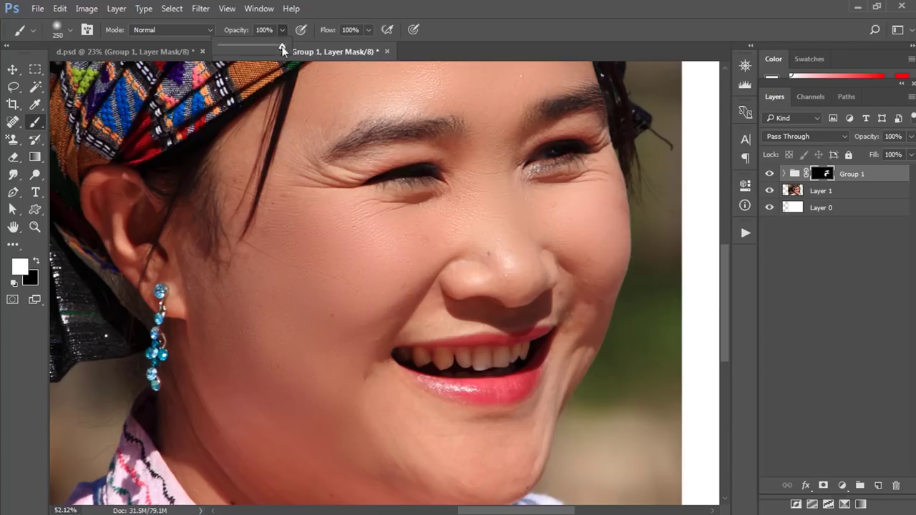
left_click_drag(257, 45, 259, 45)
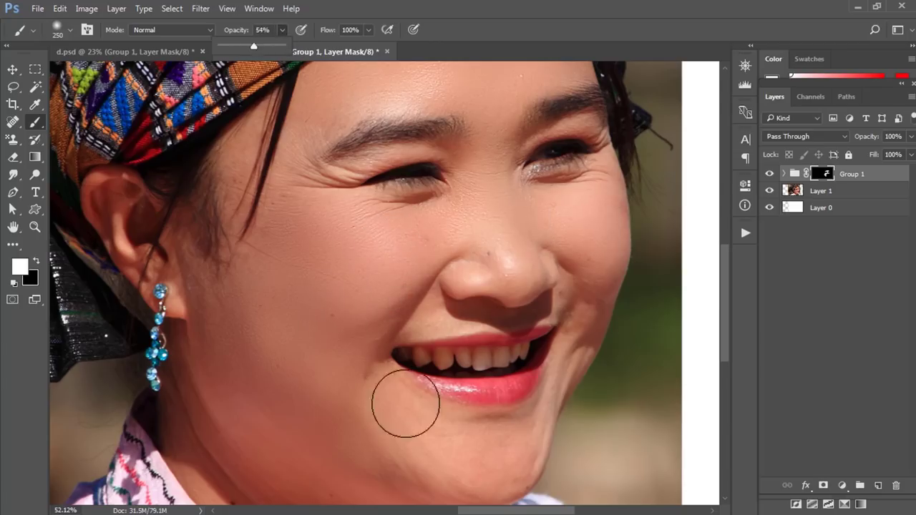
left_click(423, 422)
Reduce the brush to 90 px and smooth the skin above the upper lip and below the lower lip.
left_click_drag(477, 379, 518, 409)
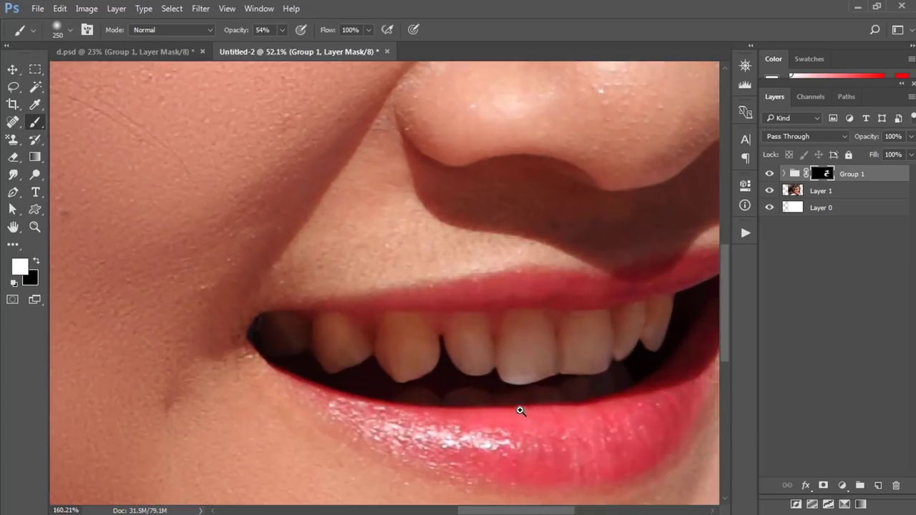
key("bracketleft")
key("bracketleft")
key("bracketleft")
key("bracketleft")
key("bracketleft")
key("bracketleft")
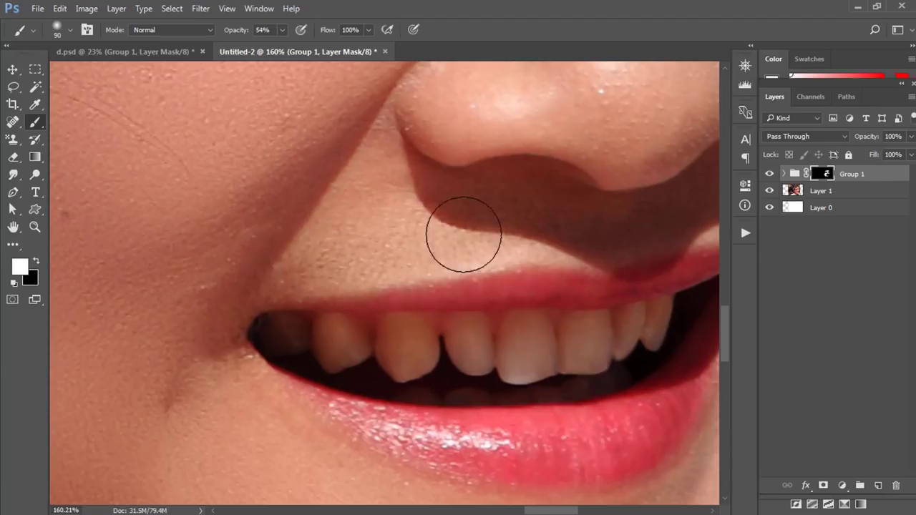
left_click_drag(443, 248, 402, 276)
left_click_drag(442, 348, 444, 351)
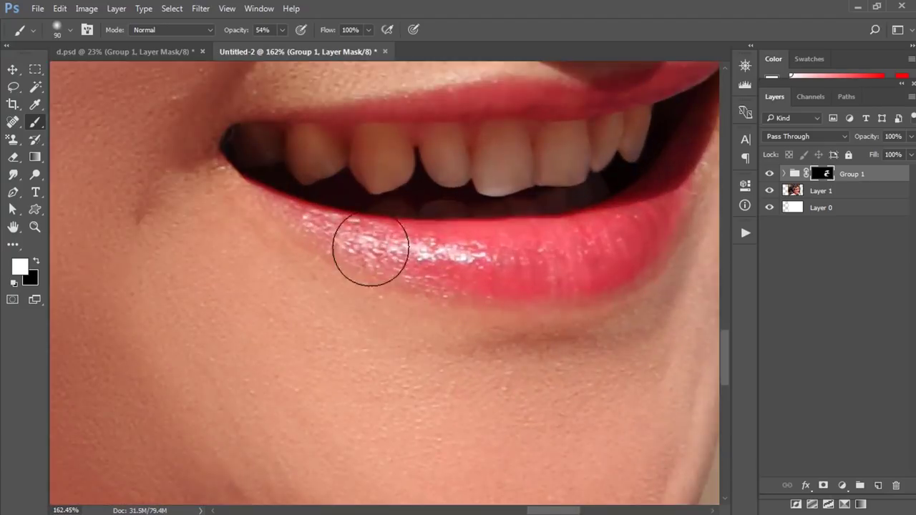
left_click_drag(524, 296, 470, 300)
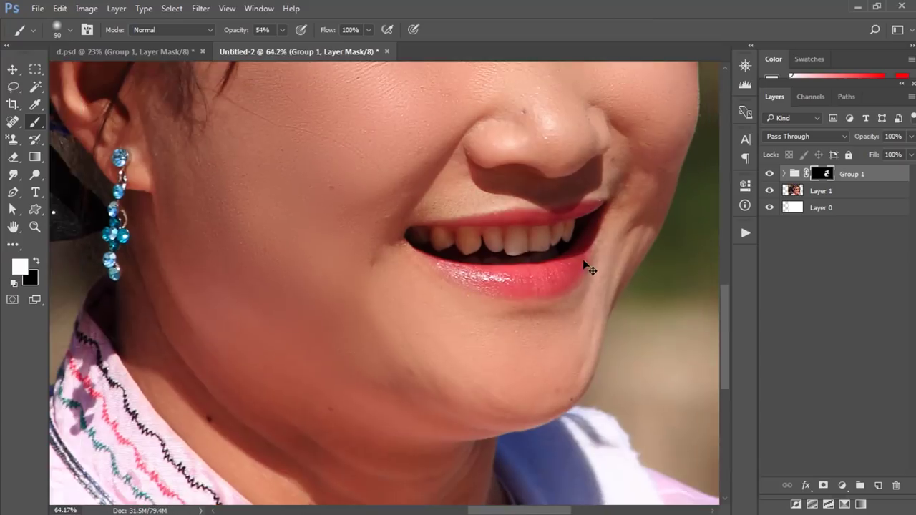
Smooth the far side of the jaw and the cheek between the nose and the face outline on the mask.
left_click_drag(607, 286, 637, 287)
left_click_drag(610, 241, 530, 380)
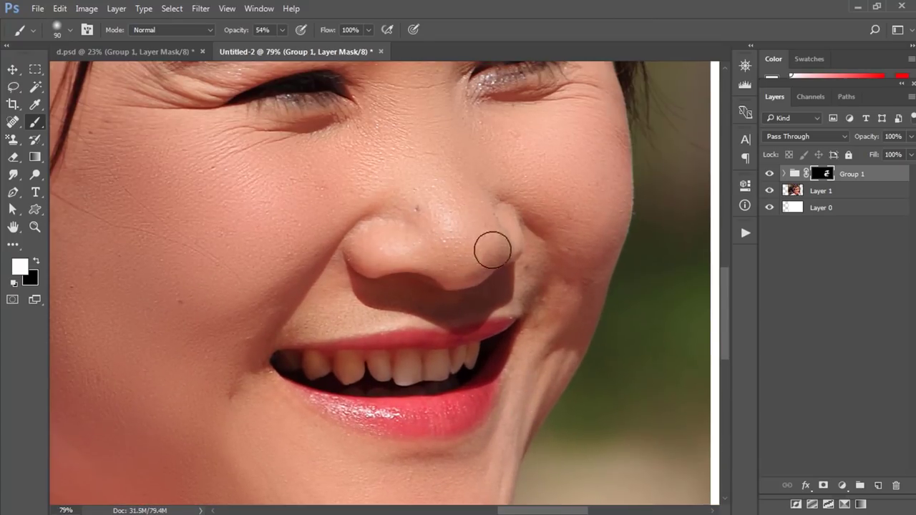
left_click_drag(467, 263, 356, 278)
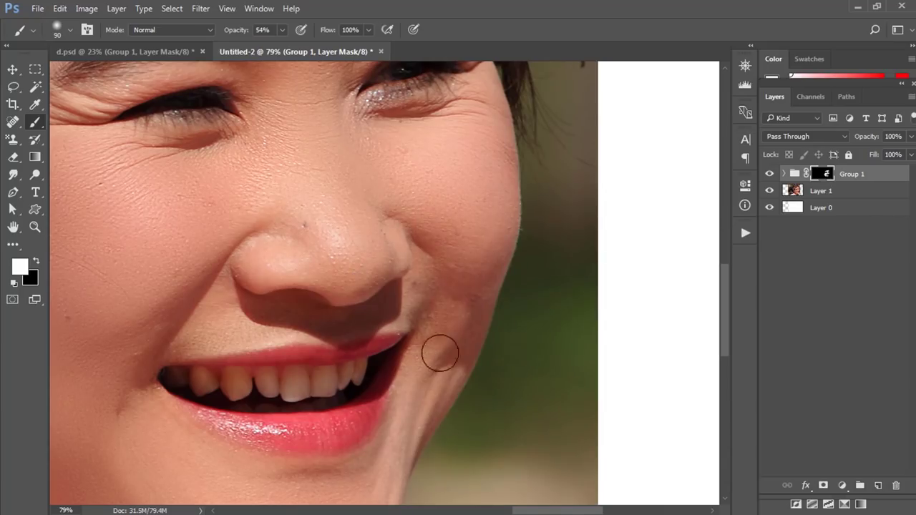
left_click_drag(441, 362, 470, 315)
Compare the face with and without the retouch by repeatedly hiding and showing Group 1.
left_click_drag(396, 309, 214, 305)
left_click_drag(572, 268, 260, 219)
left_click(769, 175)
left_click(769, 175)
left_click(768, 174)
left_click(769, 174)
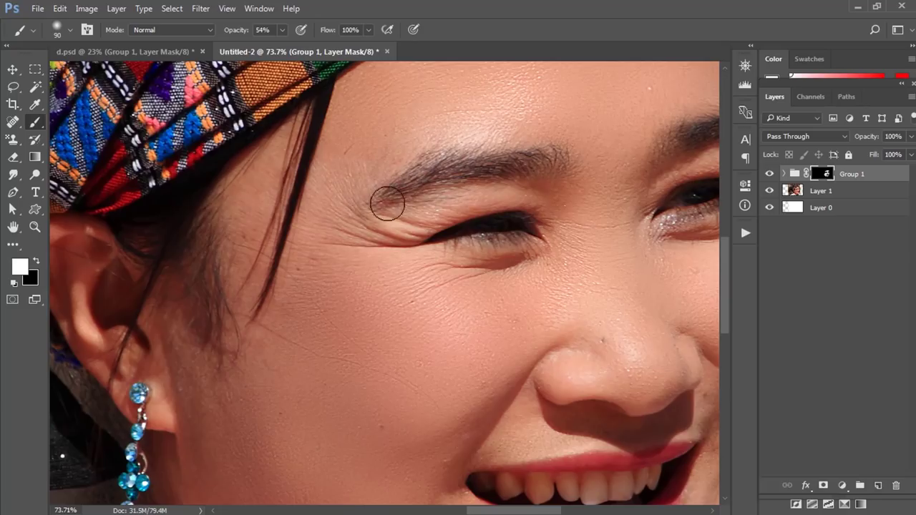
left_click(771, 177)
left_click(770, 176)
left_click(770, 175)
left_click(770, 176)
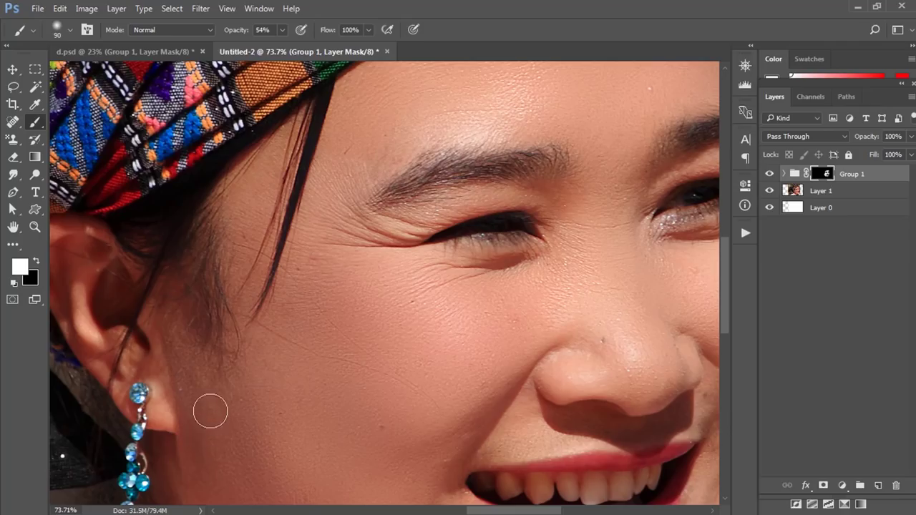
Smooth the remaining skin on the near cheek in front of the ear on Group 1's mask.
left_click_drag(223, 318, 266, 336)
left_click_drag(393, 351, 352, 278)
left_click_drag(496, 389, 452, 353)
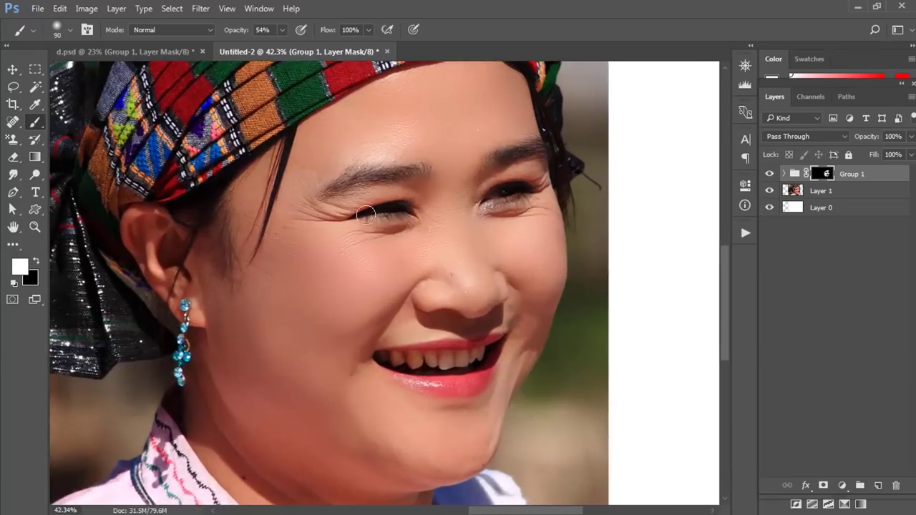
In d.psd, delete the mask of Group 1 and the group together with its contents.
left_click(128, 50)
left_click_drag(340, 155, 386, 186)
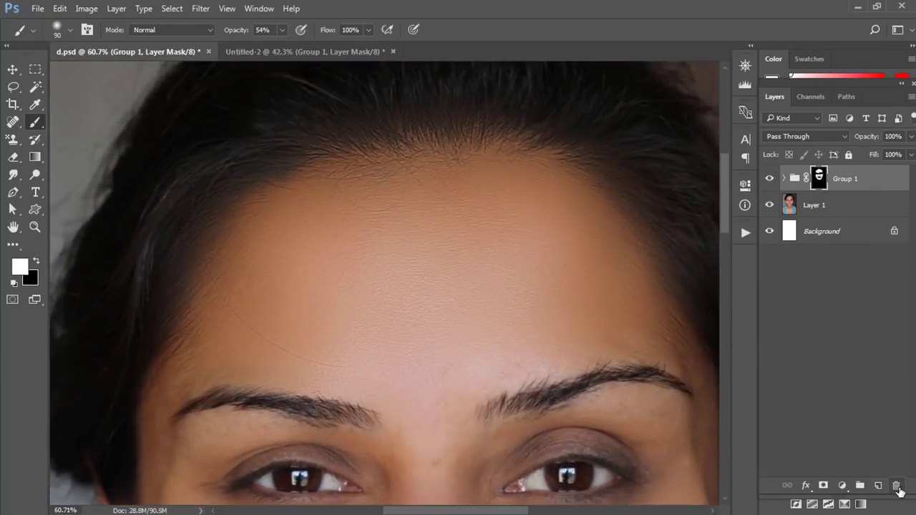
left_click(898, 487)
key("Return")
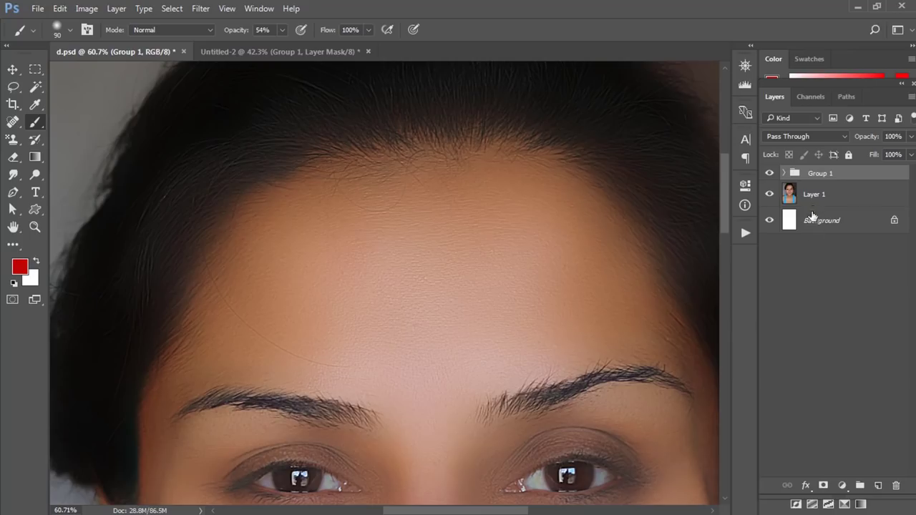
left_click(900, 493)
left_click(535, 207)
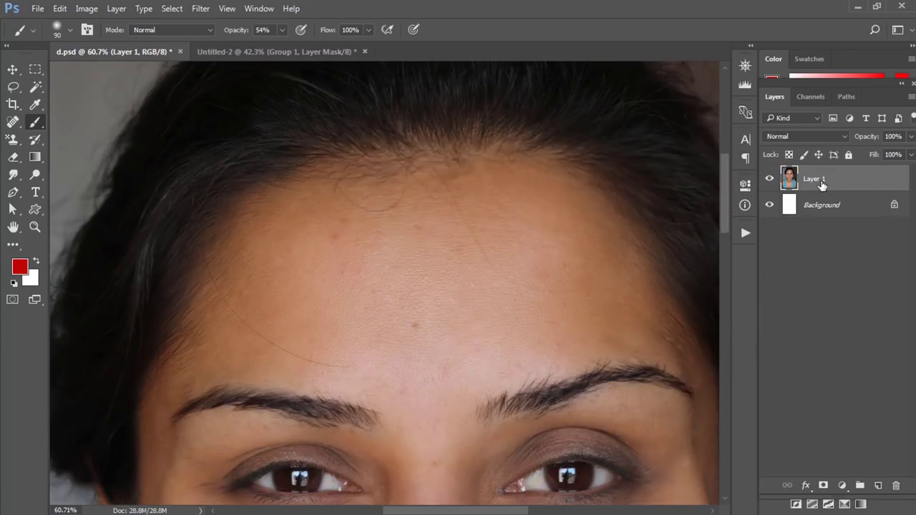
Review the actions' Playback Options and play Action 6 on Layer 1 of d.psd.
left_click(747, 230)
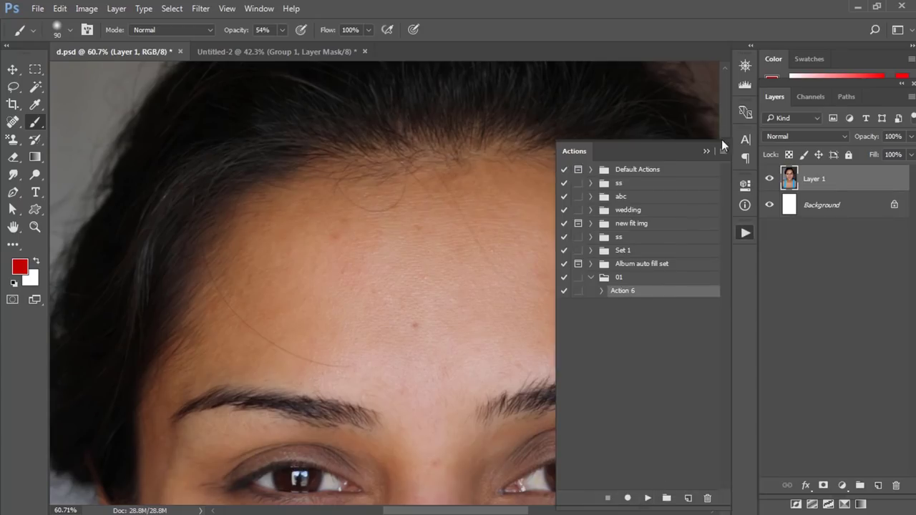
left_click(722, 151)
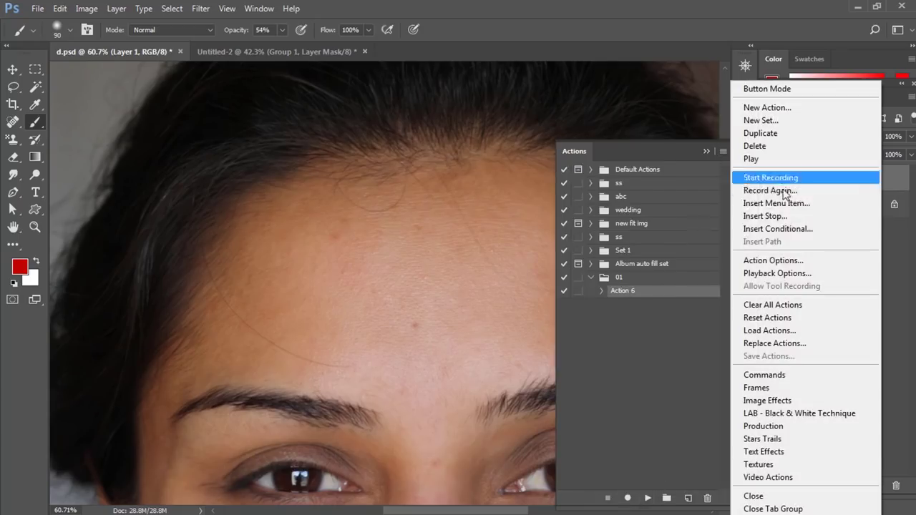
left_click(787, 279)
left_click(617, 106)
left_click(741, 99)
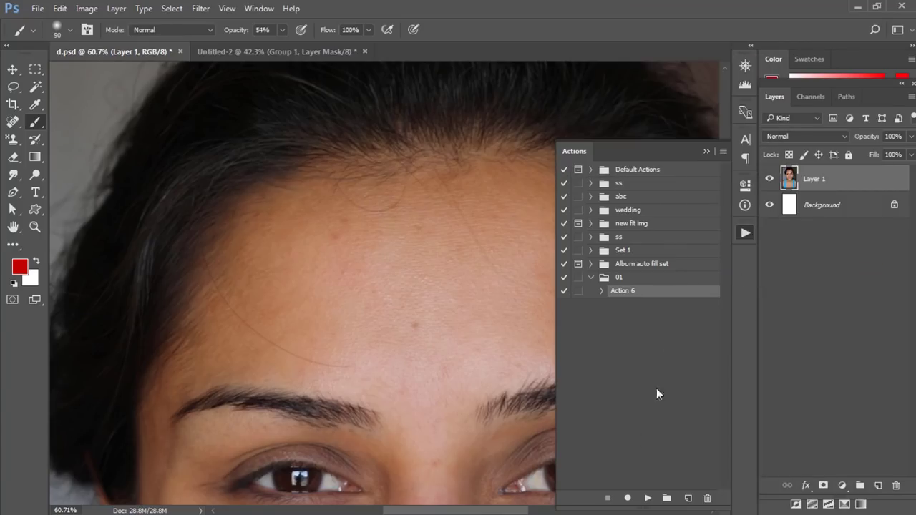
left_click(647, 498)
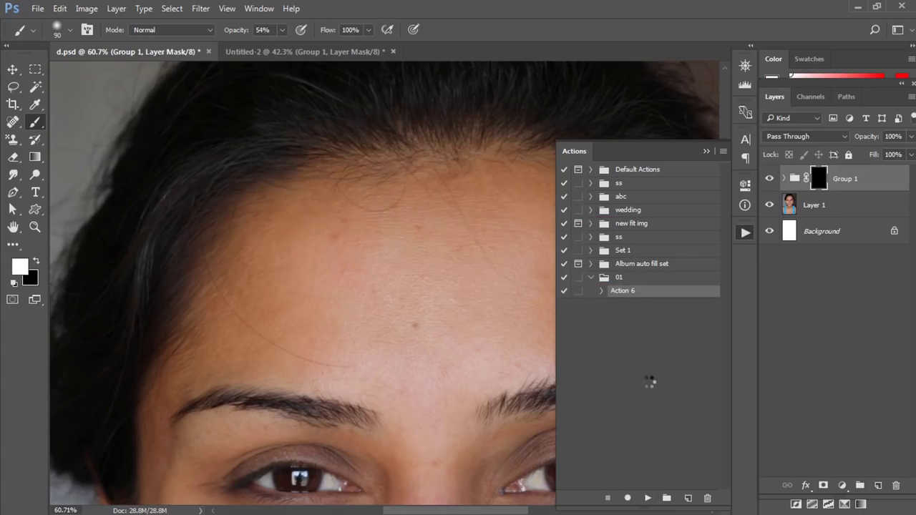
left_click(706, 152)
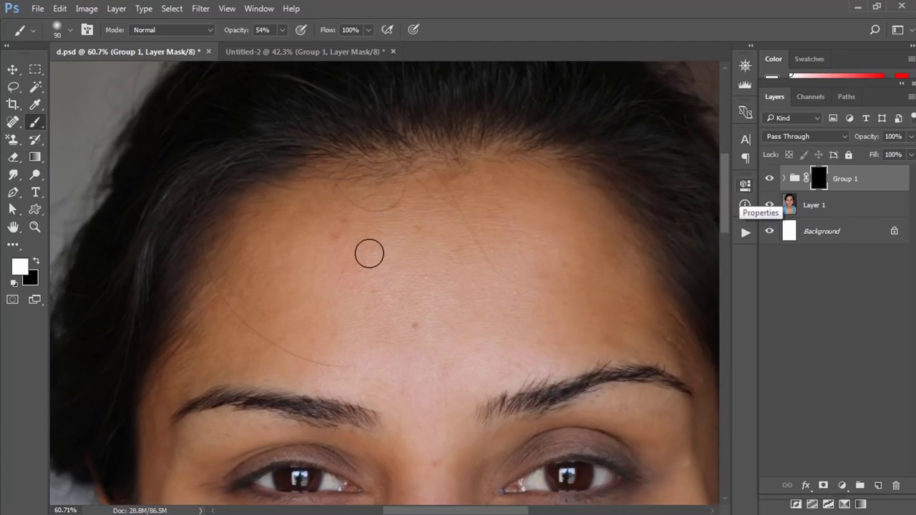
Set the brush to 100% opacity and 600 px for painting the centre of the forehead on Group 1's mask.
left_click(282, 31)
key("bracketright")
left_click(454, 259)
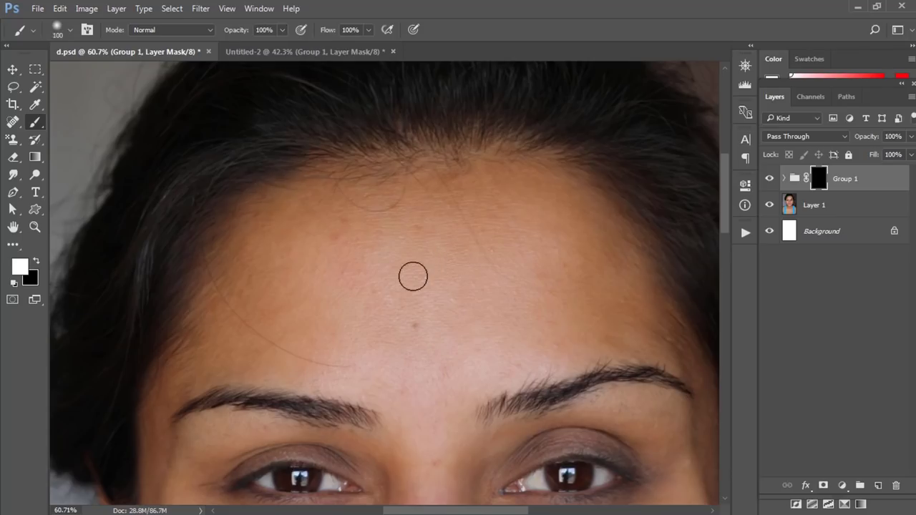
key("bracketright")
key("bracketright")
key("bracketright")
key("bracketright")
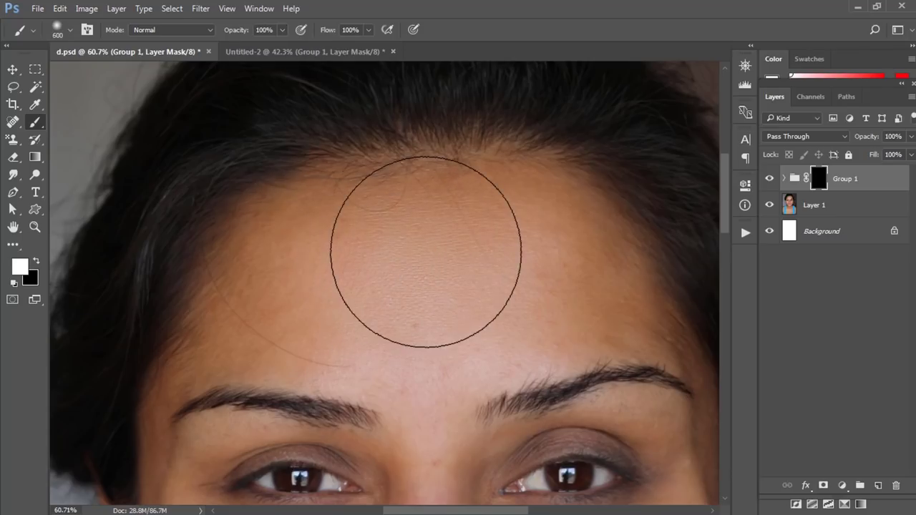
Reduce the brush to 250 px and smooth the rest of the forehead by painting the group mask white.
key("bracketleft")
key("bracketleft")
key("bracketleft")
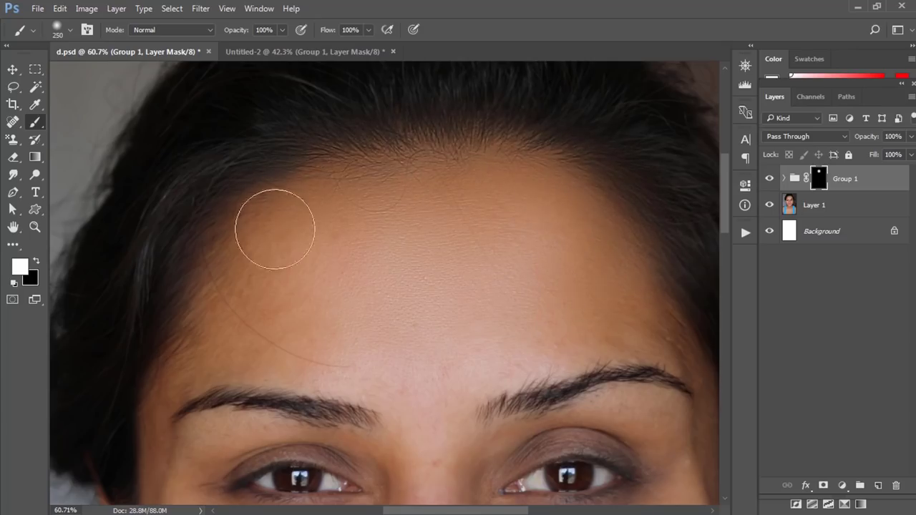
mouse_move(570, 259)
left_mouse_down()
mouse_move(471, 146)
mouse_move(496, 192)
mouse_move(642, 281)
mouse_move(645, 314)
left_mouse_up()
key("space")
mouse_move(464, 272)
left_mouse_down()
mouse_move(461, 266)
mouse_move(446, 395)
left_mouse_up()
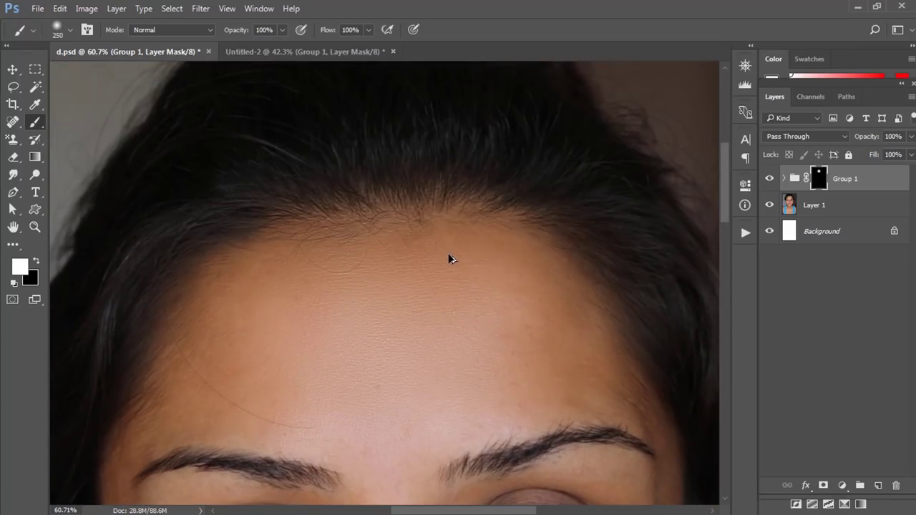
left_click_drag(368, 239, 331, 284)
left_click_drag(477, 345, 401, 319)
left_click_drag(439, 368, 409, 229)
Smooth the cheek below the eye on the ear side of the nose by painting Group 1's mask.
left_click_drag(419, 181, 498, 242)
left_click_drag(434, 359, 339, 218)
left_click_drag(425, 325, 484, 369)
left_click_drag(479, 259, 359, 88)
mouse_move(382, 221)
left_mouse_down()
mouse_move(415, 349)
mouse_move(431, 228)
mouse_move(448, 304)
mouse_move(478, 189)
mouse_move(481, 221)
mouse_move(453, 382)
mouse_move(399, 244)
mouse_move(261, 152)
mouse_move(384, 219)
mouse_move(514, 161)
mouse_move(523, 131)
mouse_move(464, 172)
mouse_move(346, 207)
left_mouse_up()
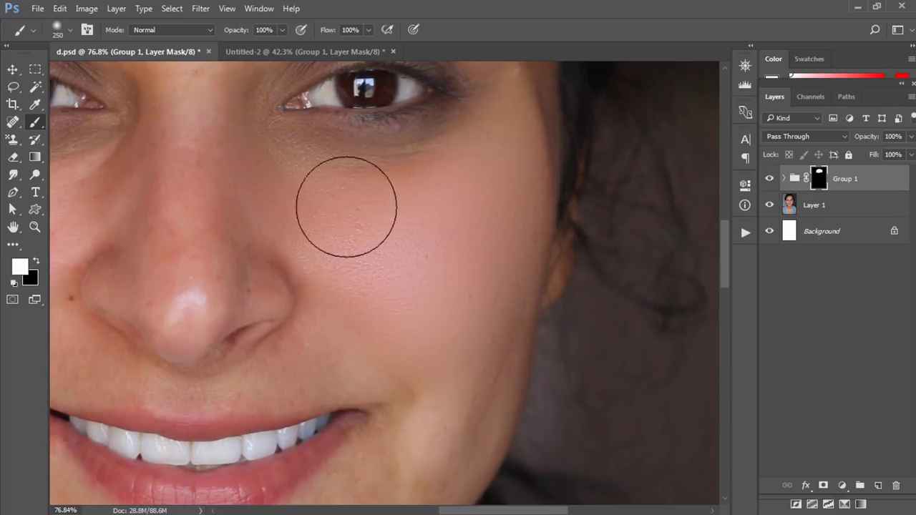
scroll(446, 296, "down", 2)
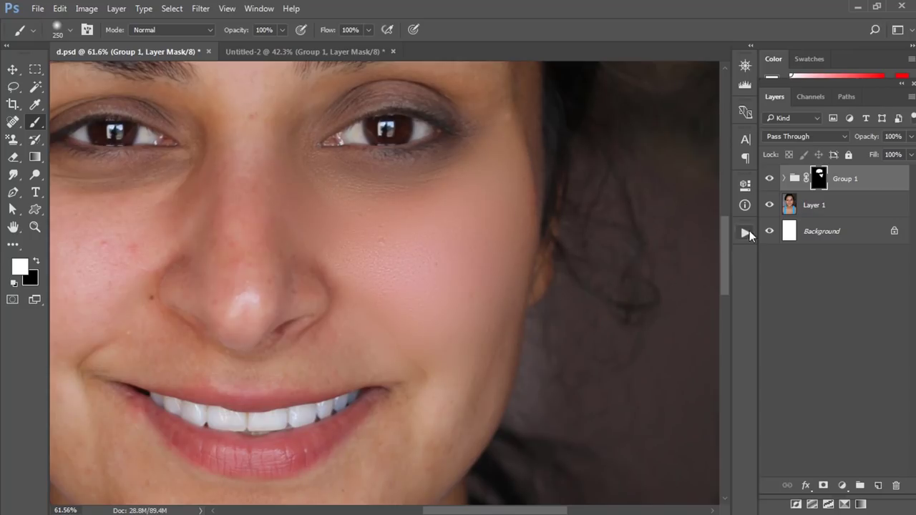
Bring up the Actions list and locate the Load Actions command among its options.
left_click(747, 231)
left_click_drag(642, 148, 584, 102)
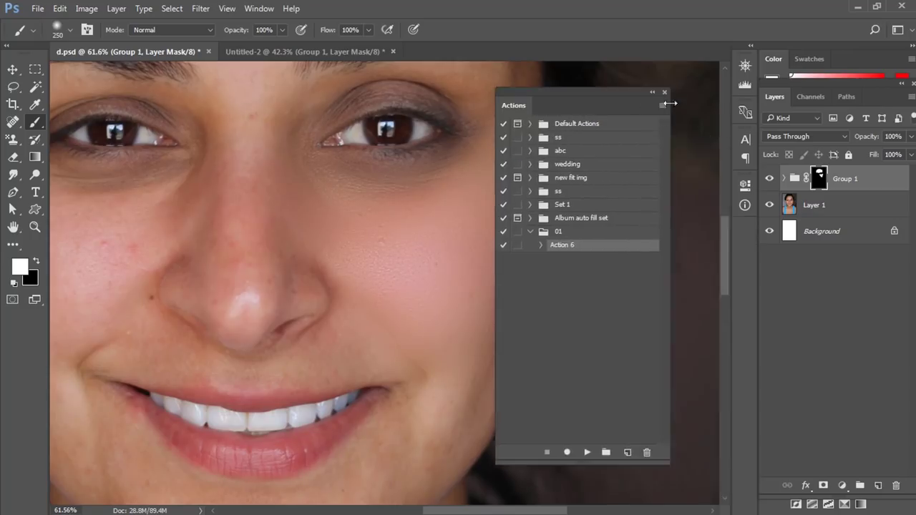
left_click(662, 106)
left_click(662, 106)
left_click(662, 106)
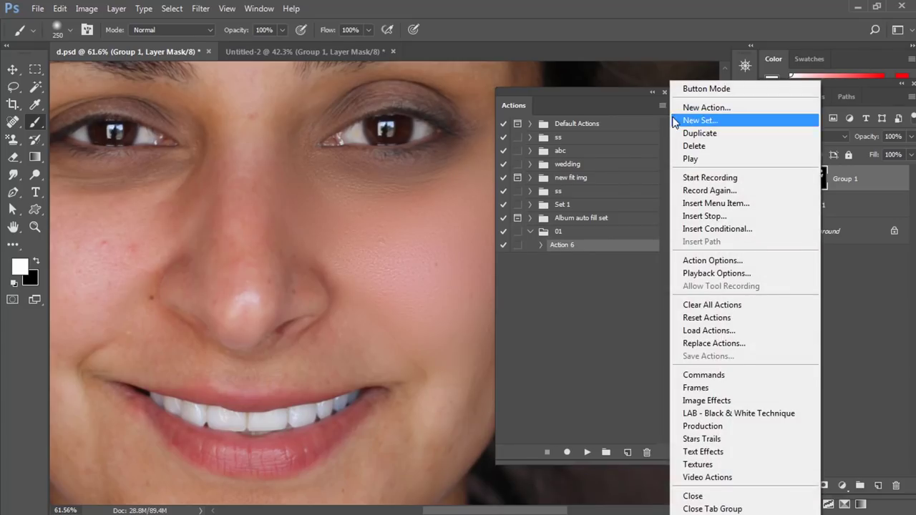
left_click(691, 334)
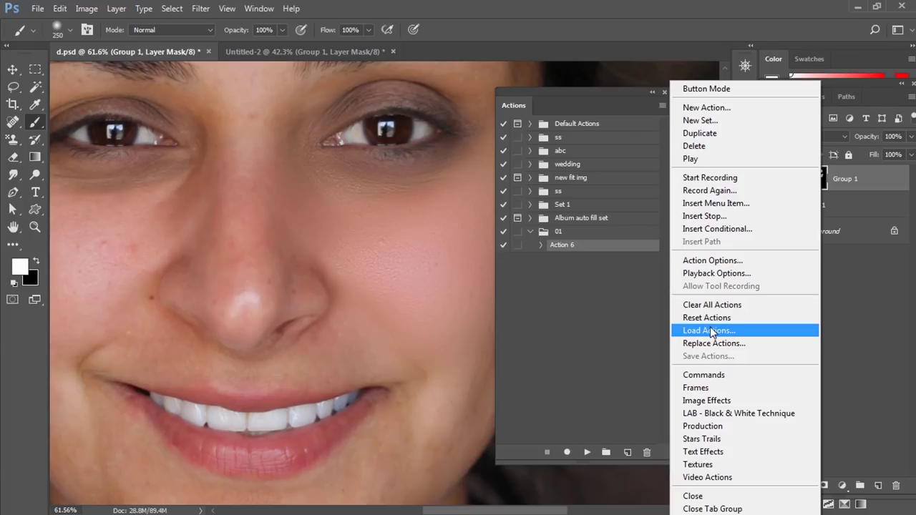
left_click(711, 332)
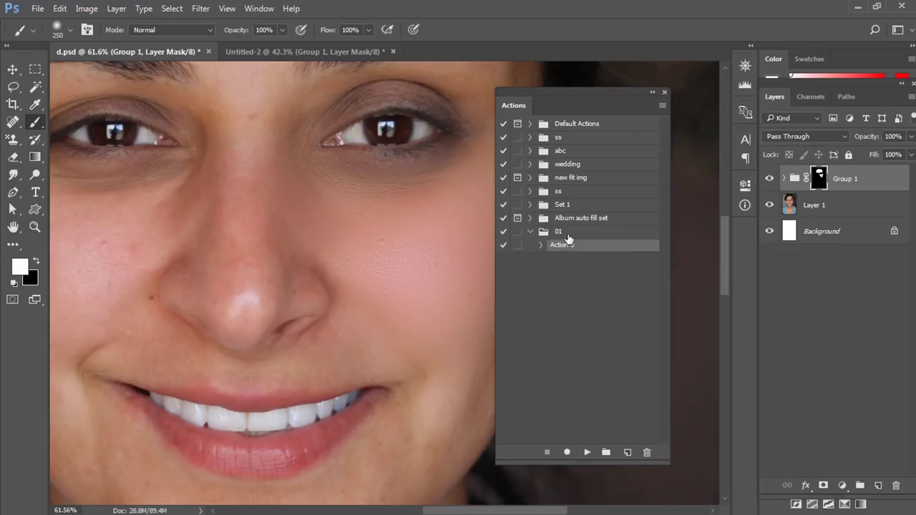
Examine set 01 and the Action 6 it contains in the actions list.
left_click(532, 232)
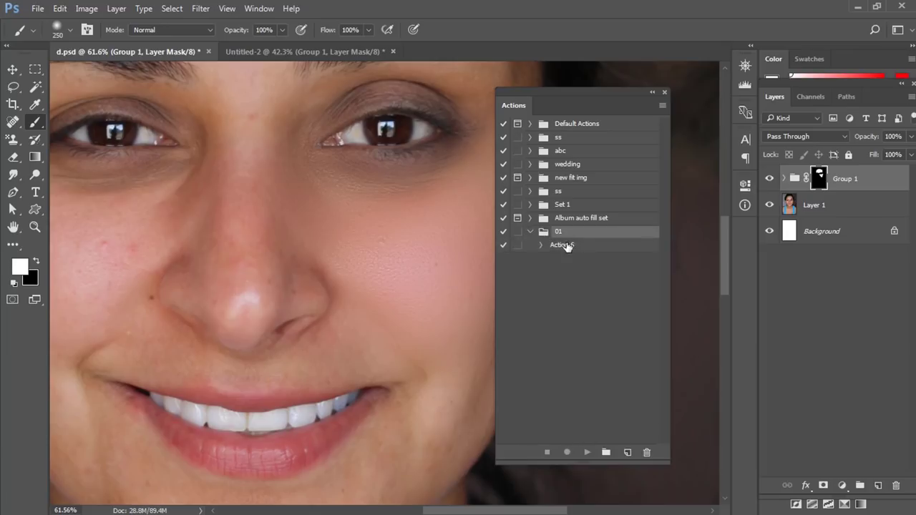
left_click(566, 245)
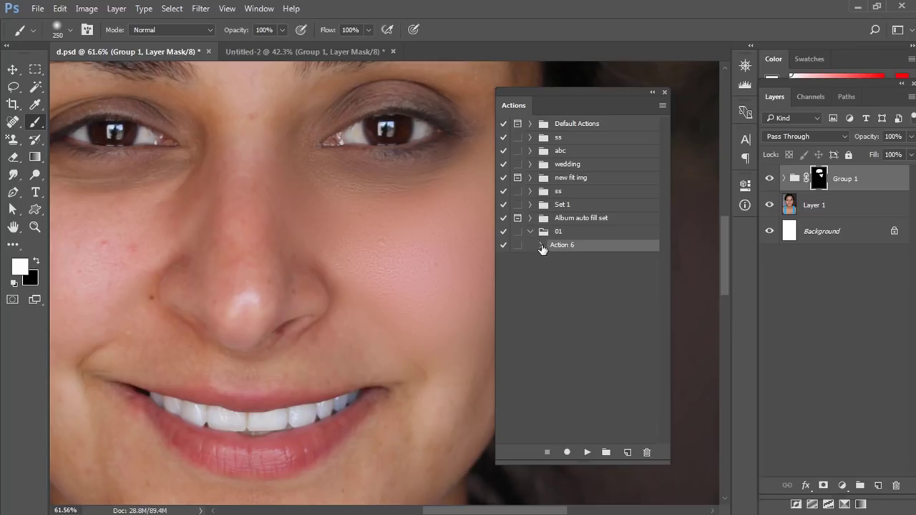
left_click(541, 245)
left_click(541, 246)
left_click(531, 233)
left_click(531, 232)
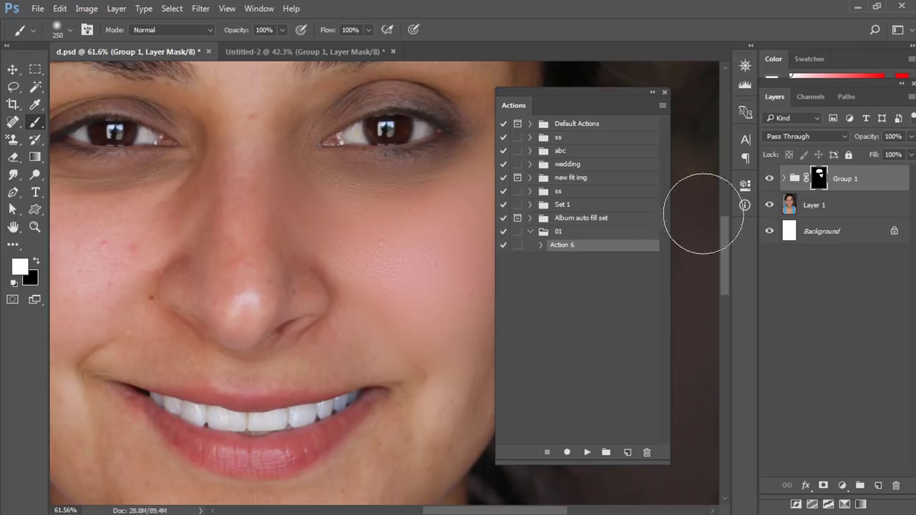
left_click(204, 8)
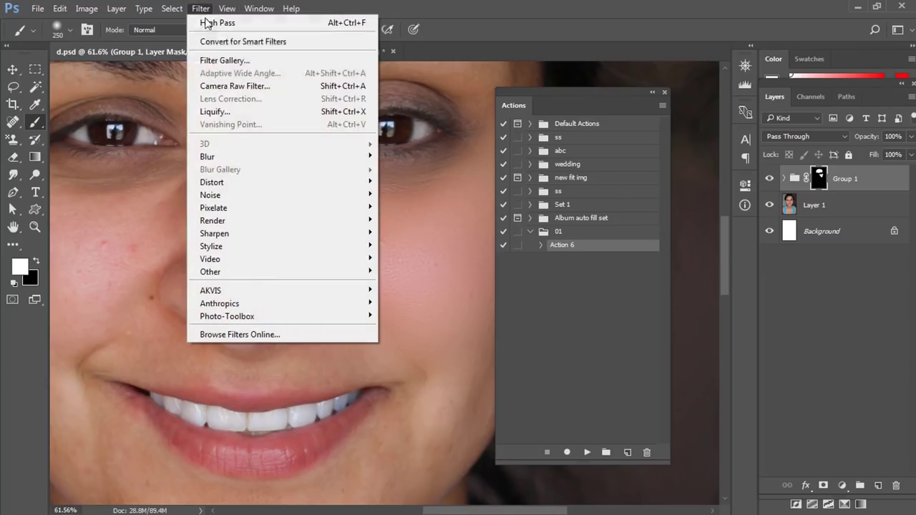
mouse_move(237, 164)
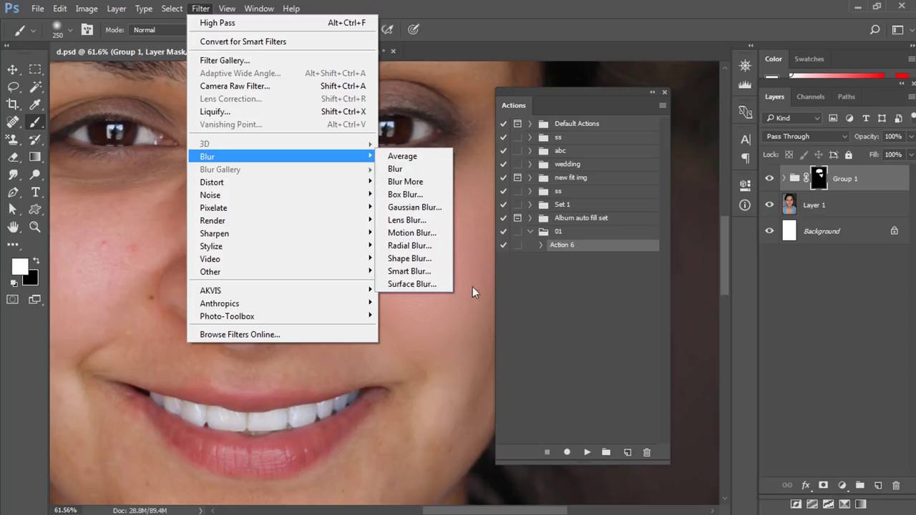
mouse_move(270, 270)
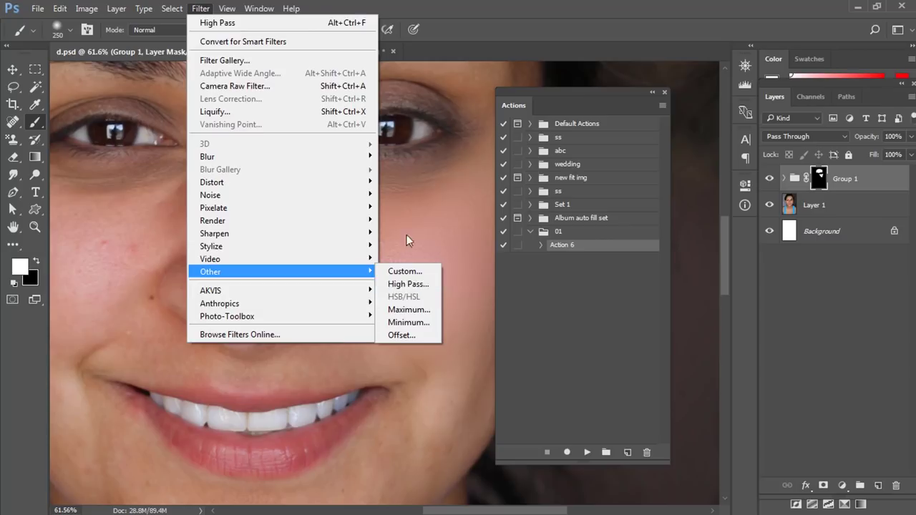
left_click(489, 12)
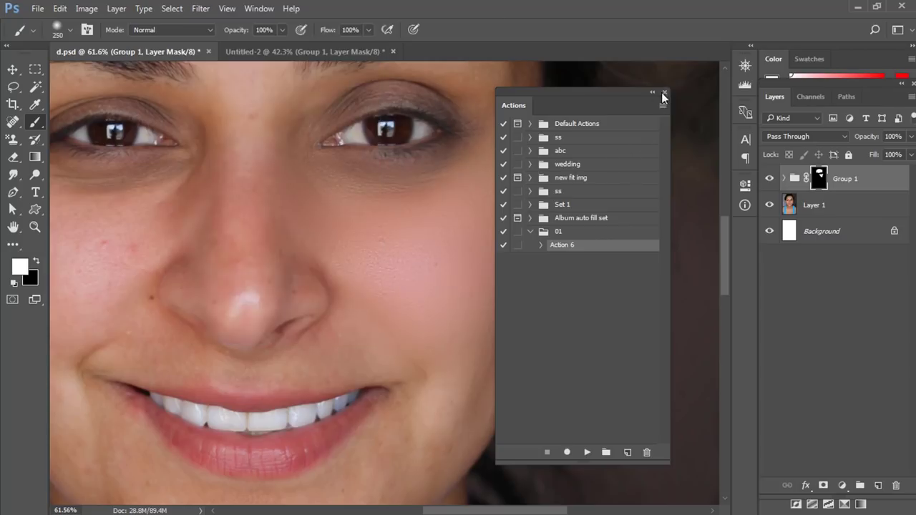
Put the actions list away and smooth the opposite cheek and the nose on Group 1's mask, undoing the stroke over the mouth.
left_click(665, 94)
mouse_move(233, 235)
left_mouse_down()
mouse_move(545, 247)
mouse_move(439, 254)
mouse_move(454, 256)
left_mouse_up()
left_click_drag(246, 311, 260, 327)
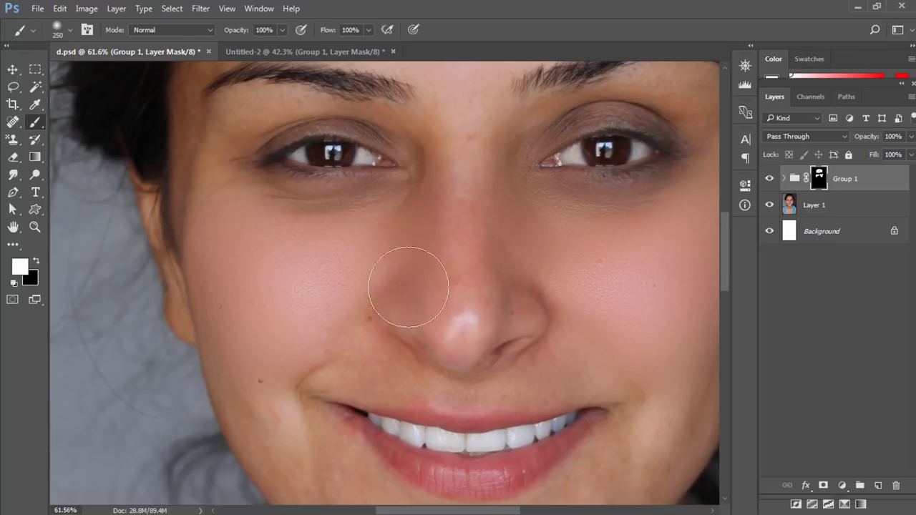
mouse_move(449, 284)
left_mouse_down()
mouse_move(408, 309)
mouse_move(388, 273)
mouse_move(408, 347)
mouse_move(591, 321)
mouse_move(328, 376)
mouse_move(587, 427)
mouse_move(454, 462)
left_mouse_up()
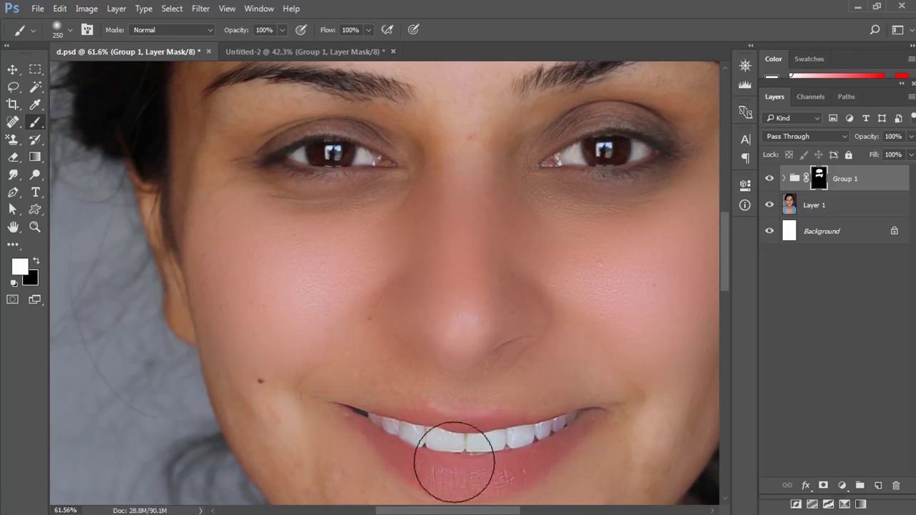
key("ctrl+z")
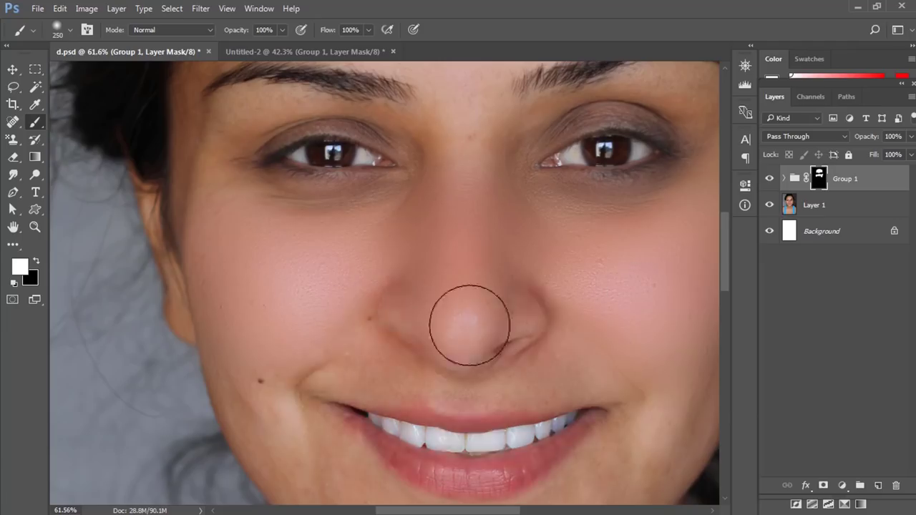
Reduce the brush to 125 px and smooth the skin between the nose and upper lip by painting Group 1's mask.
left_click(464, 349)
key("bracketleft")
key("bracketleft")
key("bracketleft")
left_click_drag(461, 385, 433, 287)
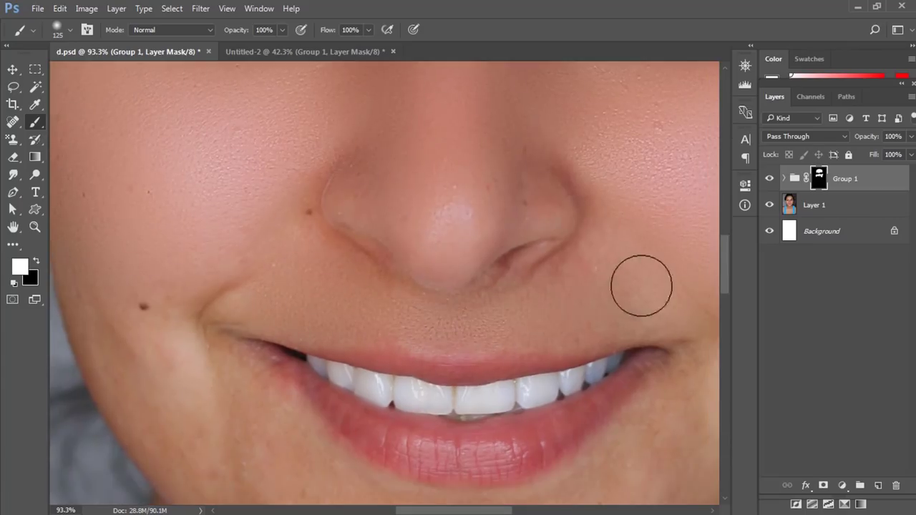
key("ctrl+minus")
key("ctrl+minus")
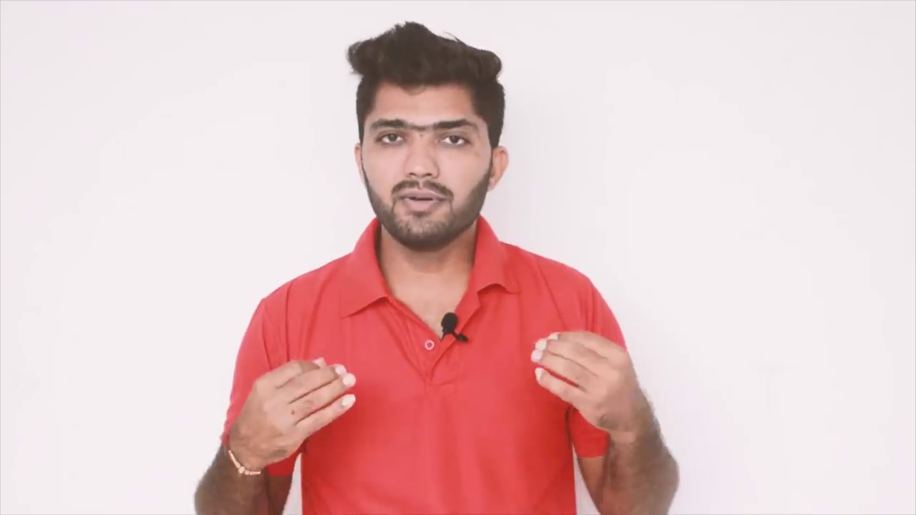